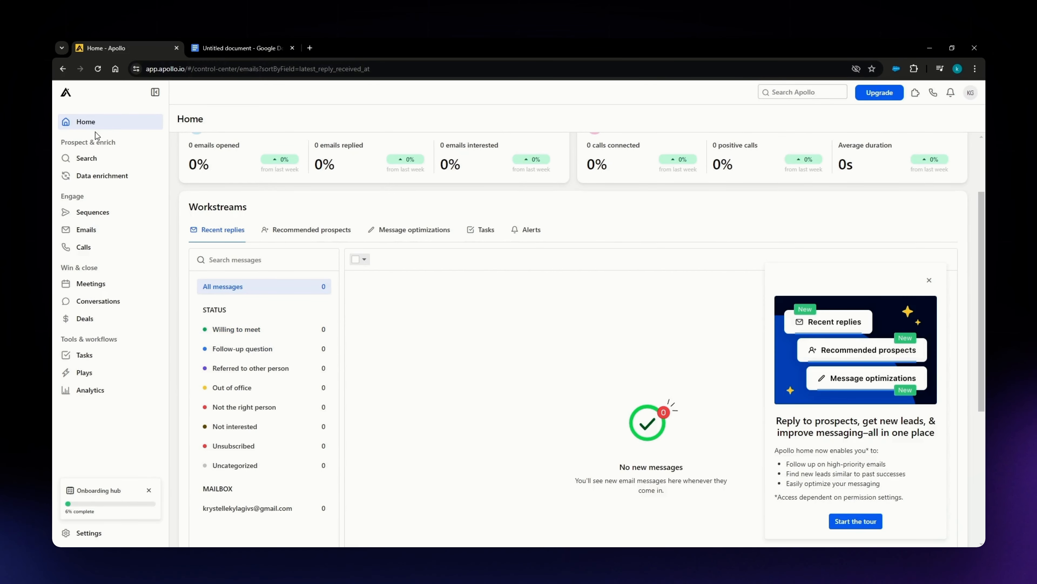
- Open the people search and examine its applied job title, location and industry filters
left_click(91, 159)
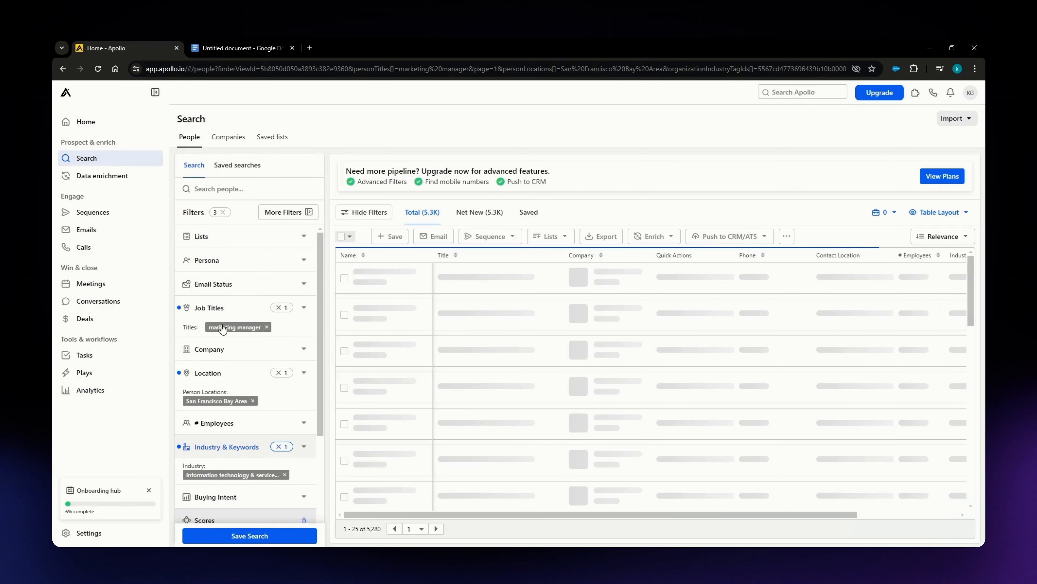
scroll(251, 408, "down", 1)
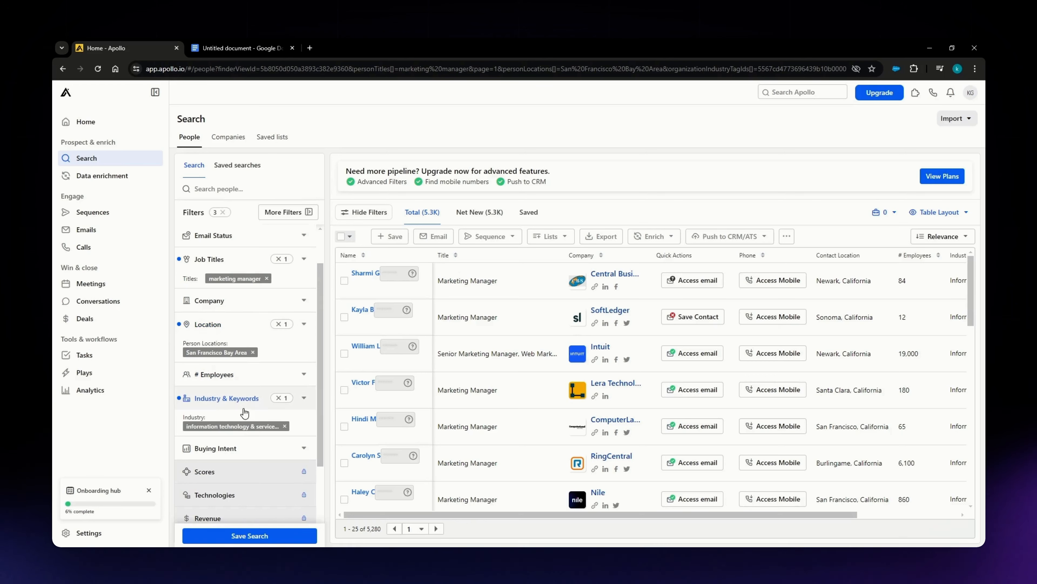
scroll(244, 413, "up", 1)
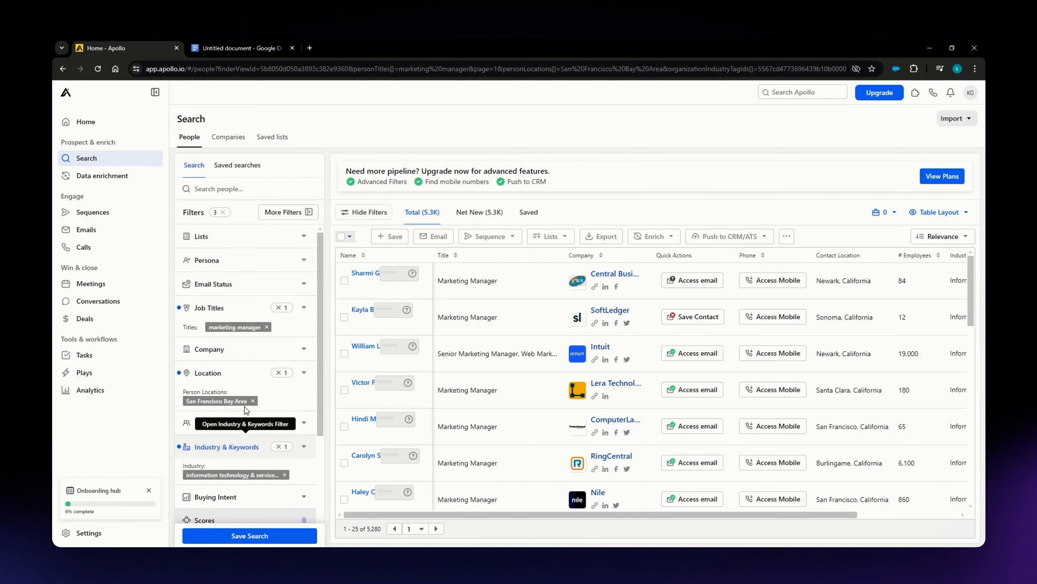
scroll(238, 415, "down", 2)
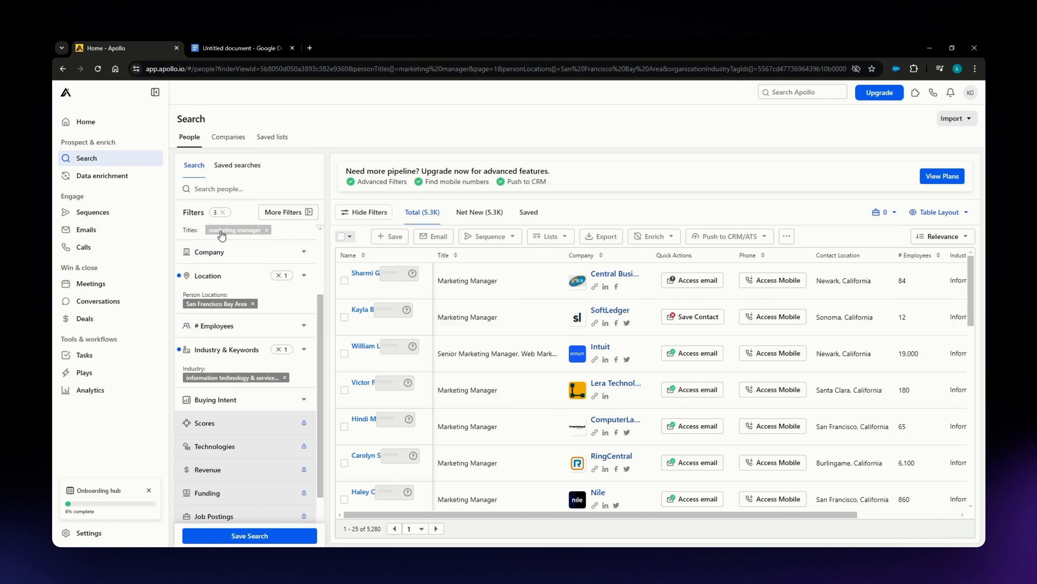
scroll(228, 352, "down", 1)
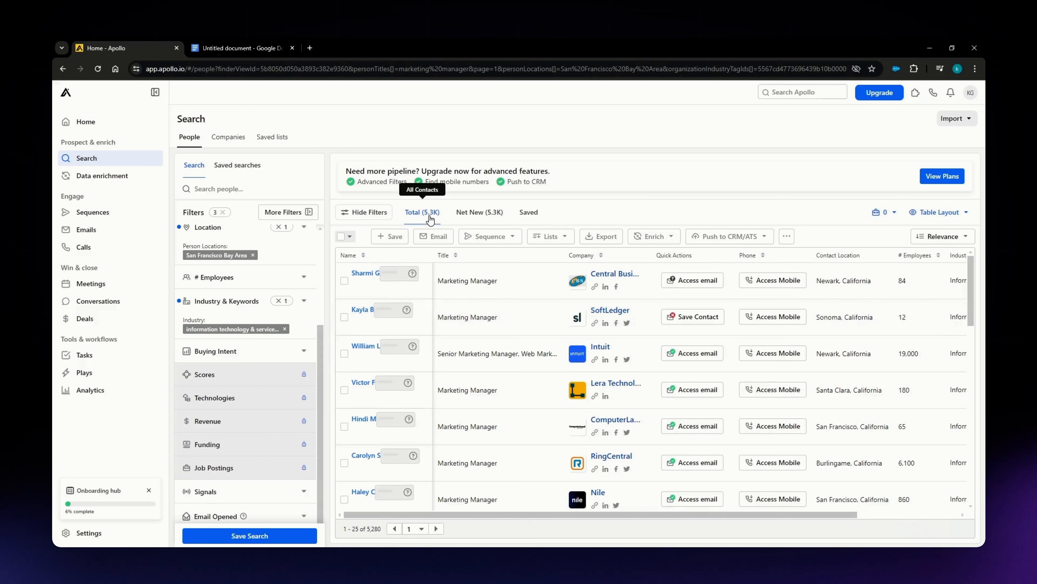
scroll(277, 370, "up", 4)
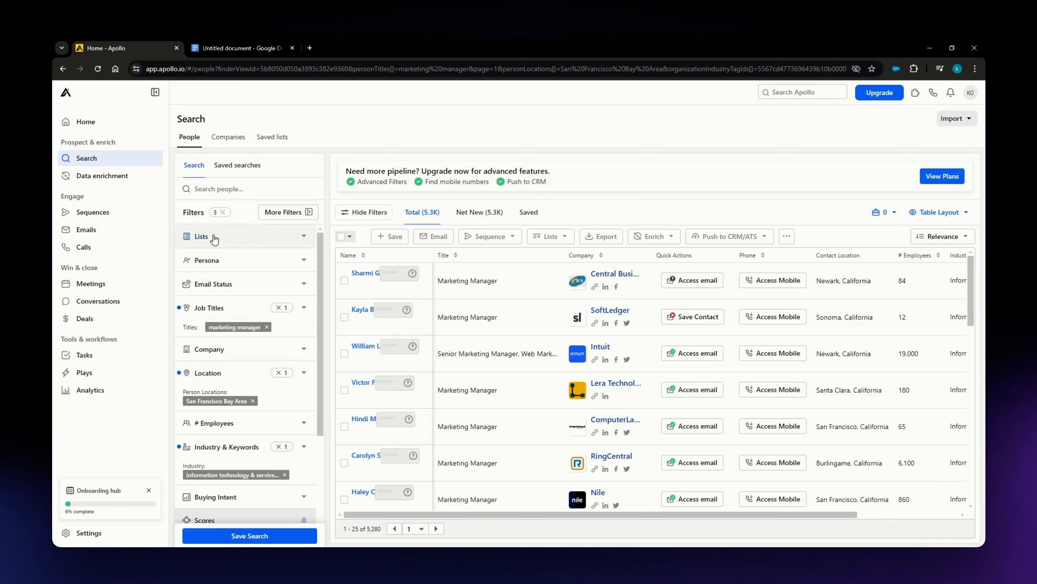
- Look into the Lists and Persona filters and try filtering people by Verified and Likely to engage email status
left_click(214, 239)
left_click(216, 241)
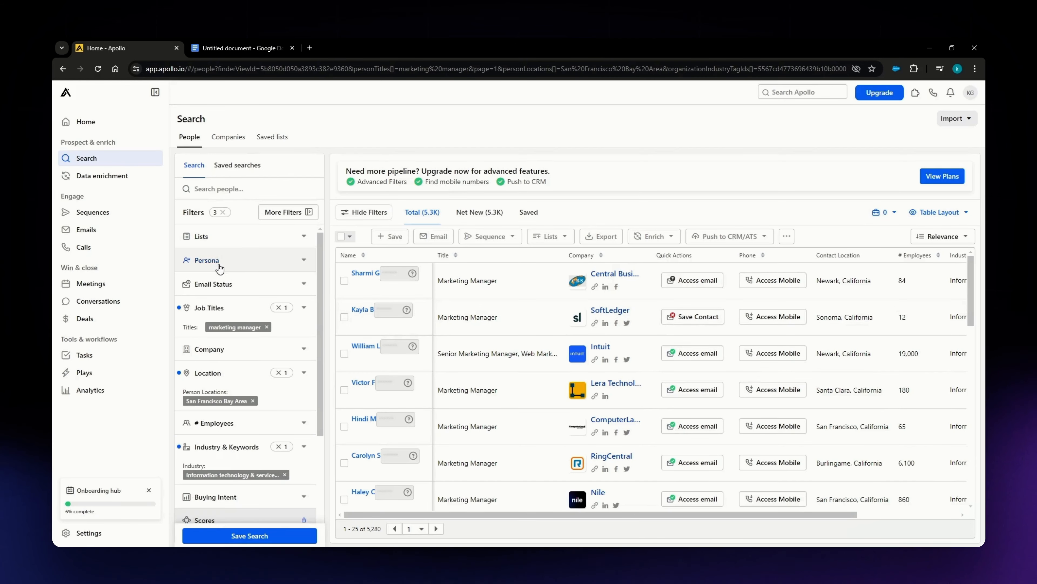
left_click(220, 268)
left_click(208, 264)
left_click(212, 282)
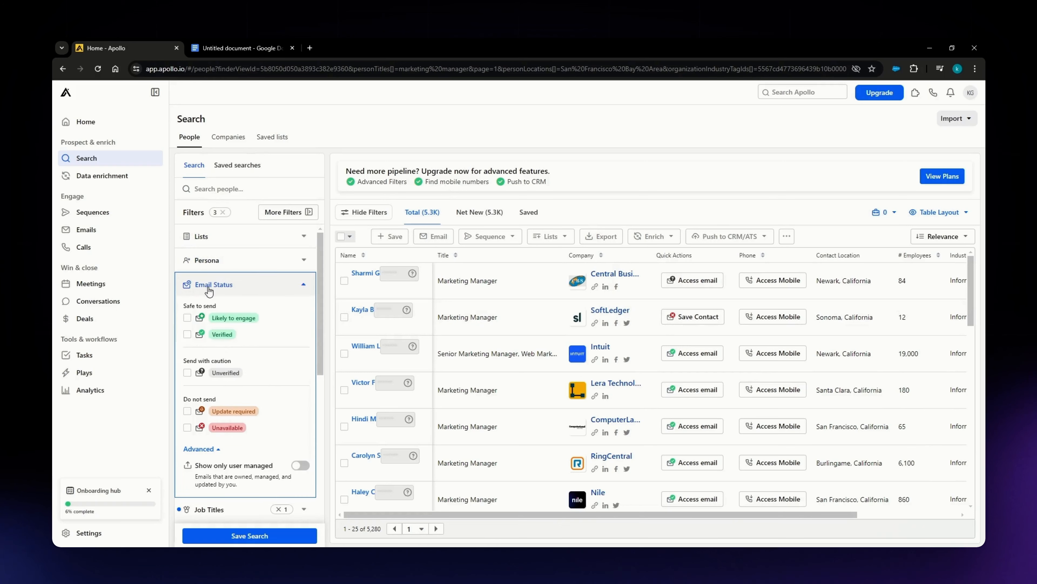
left_click(187, 334)
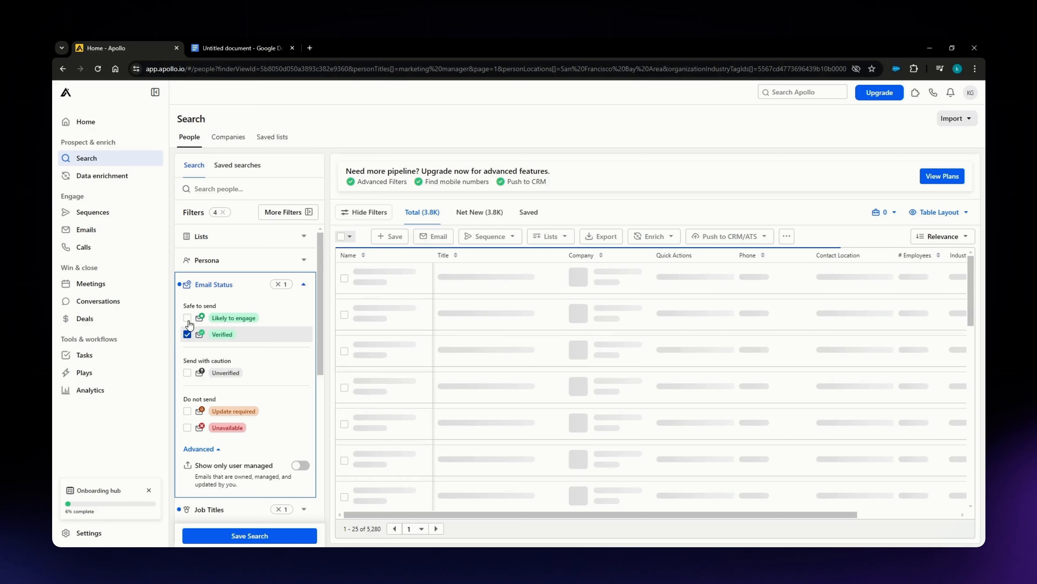
left_click(188, 319)
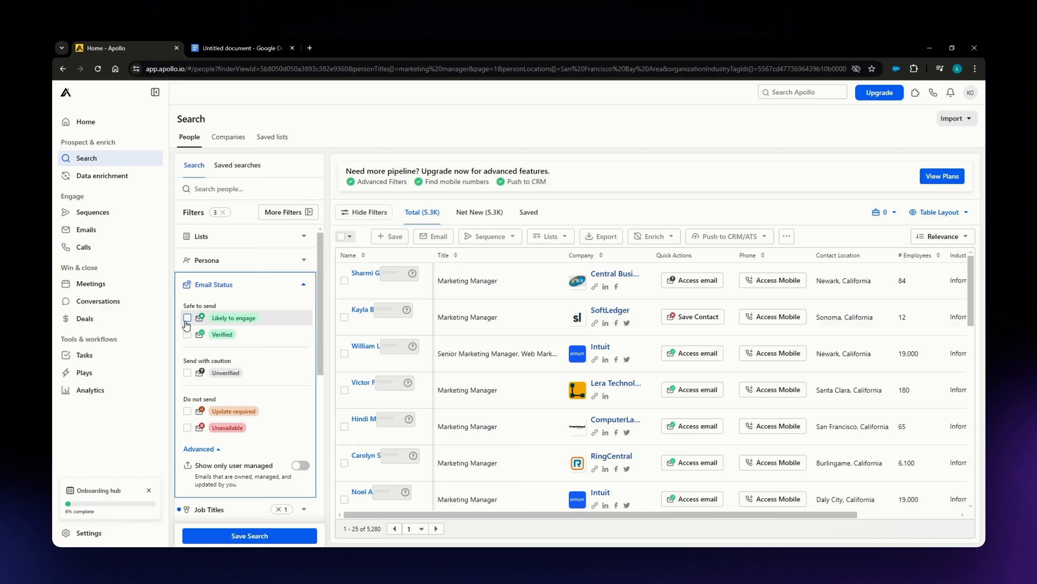
- Select the people in the first and third rows of the search results and check the saved lists
scroll(221, 376, "down", 10)
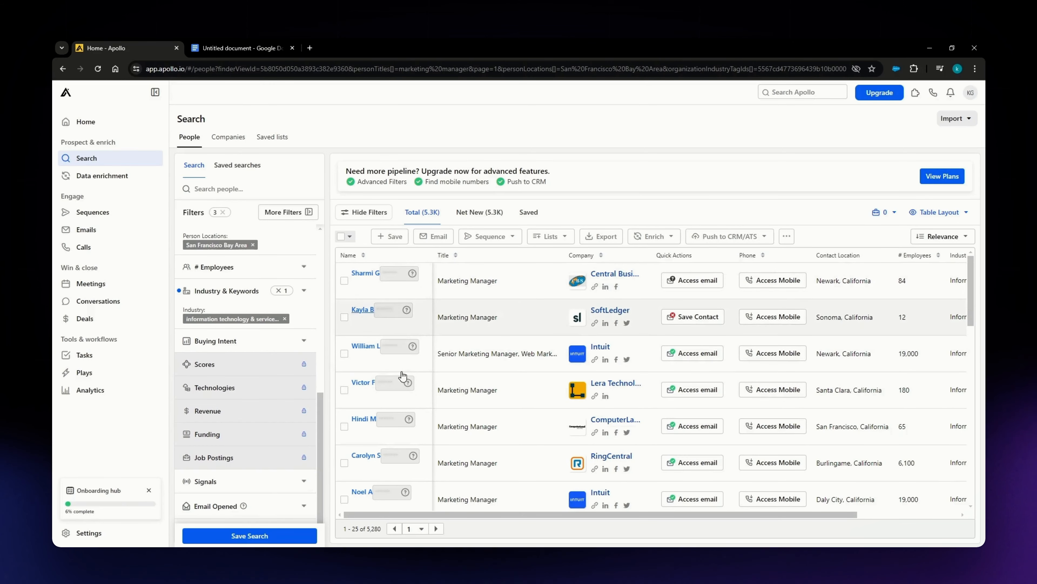
left_click(344, 281)
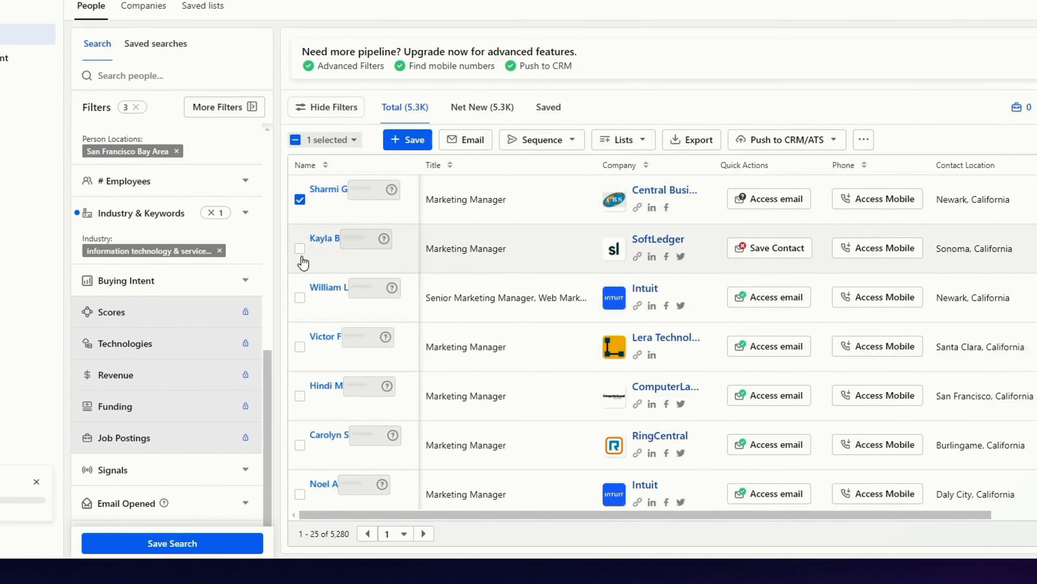
left_click(302, 261)
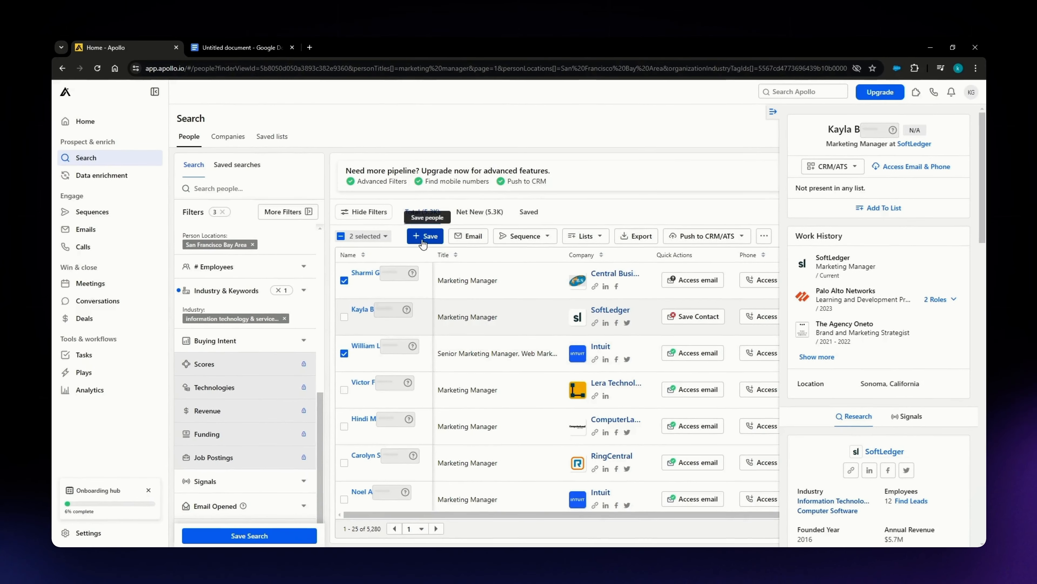
left_click(270, 137)
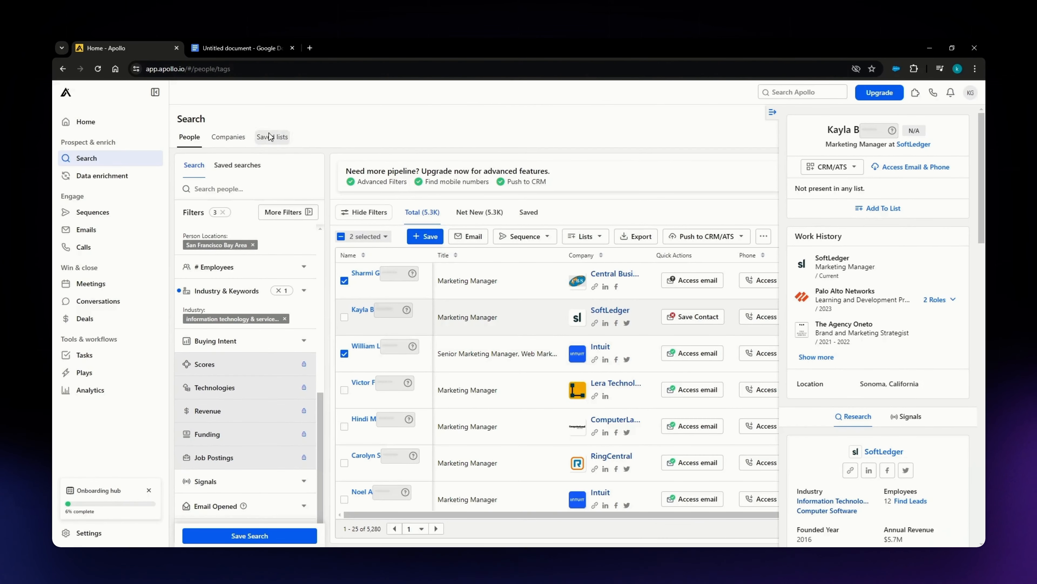
left_click(189, 137)
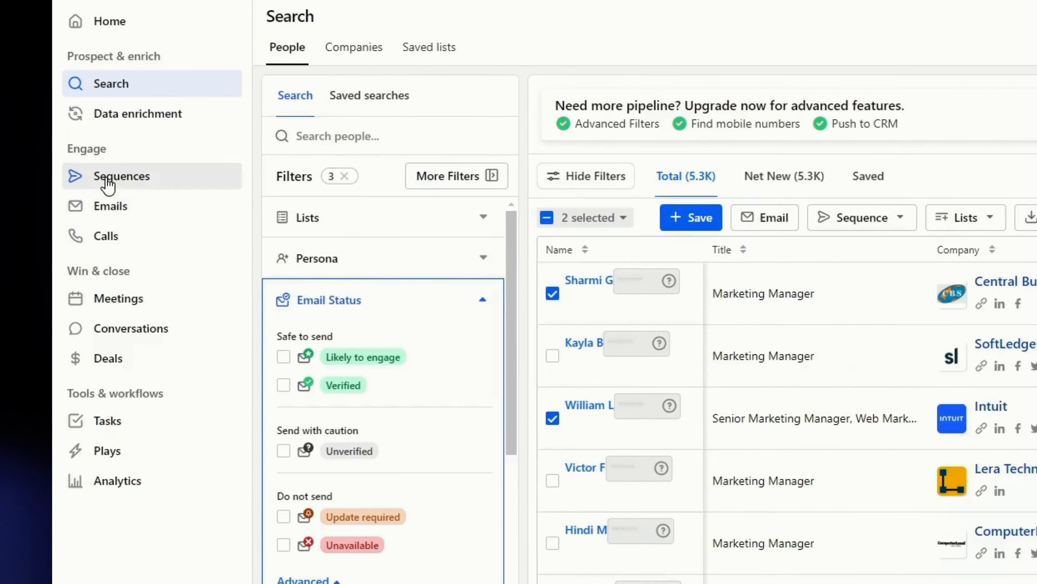
- Create a sequence from scratch named "Send Emails to prospects" on the Normal Business Hours schedule
left_click(123, 162)
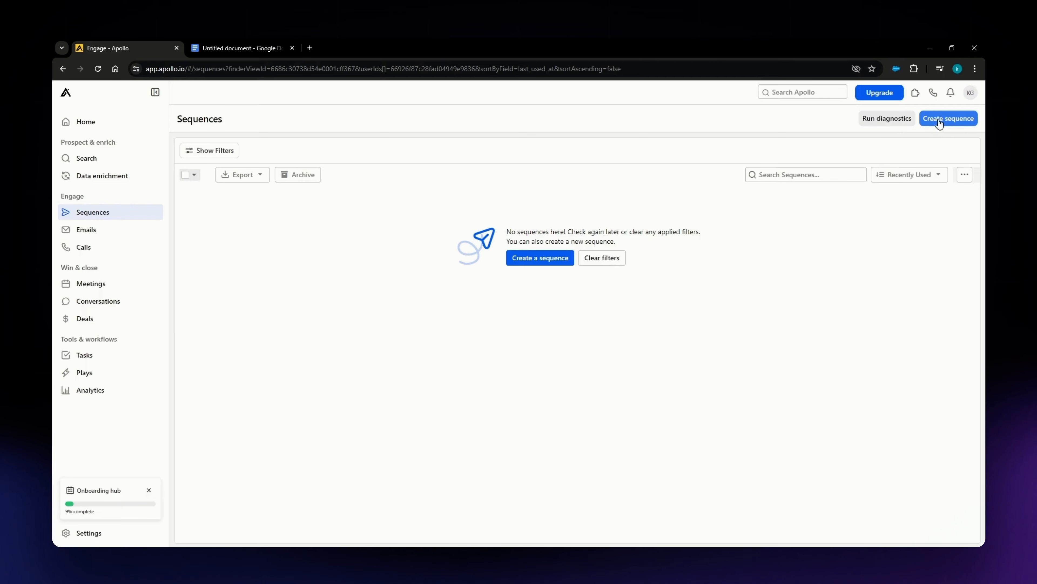
left_click(914, 186)
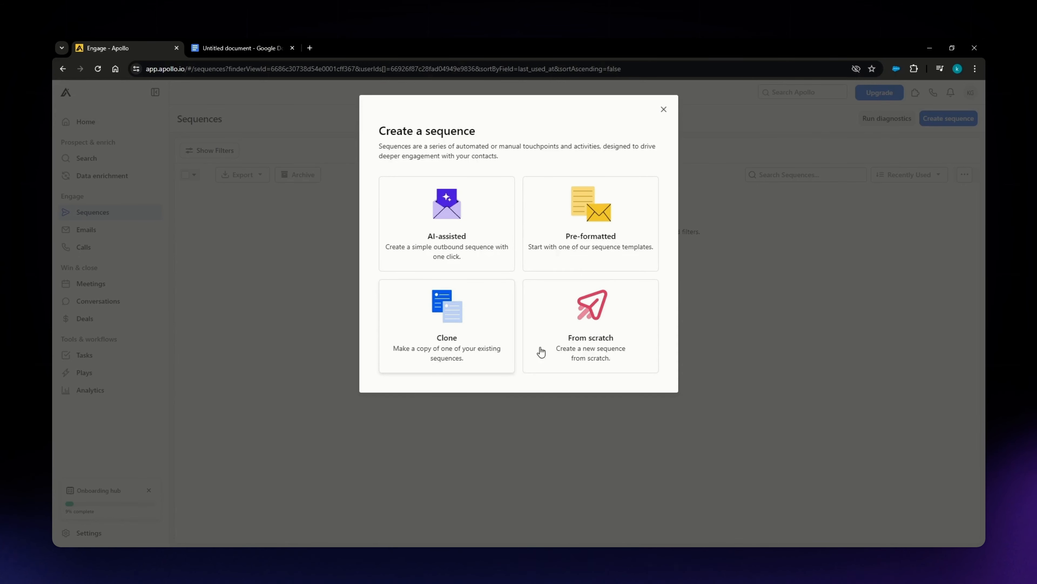
left_click(595, 345)
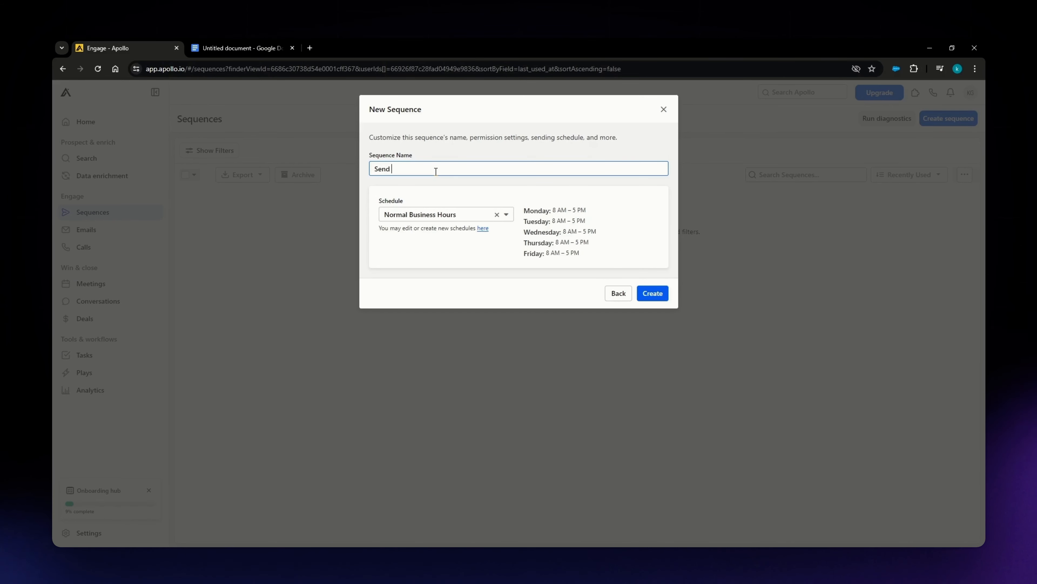
type("Emails to prospects")
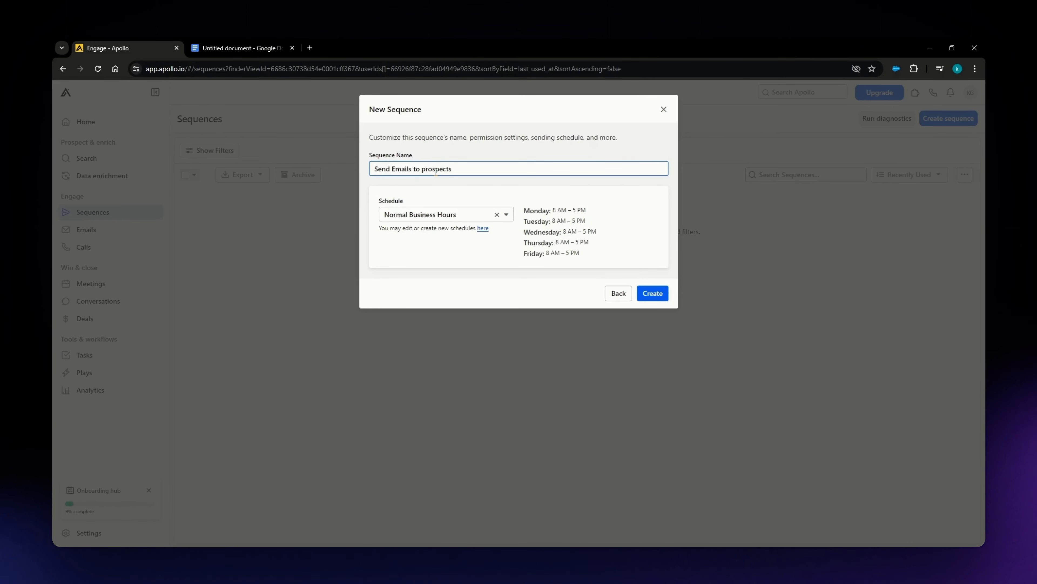
left_click(415, 209)
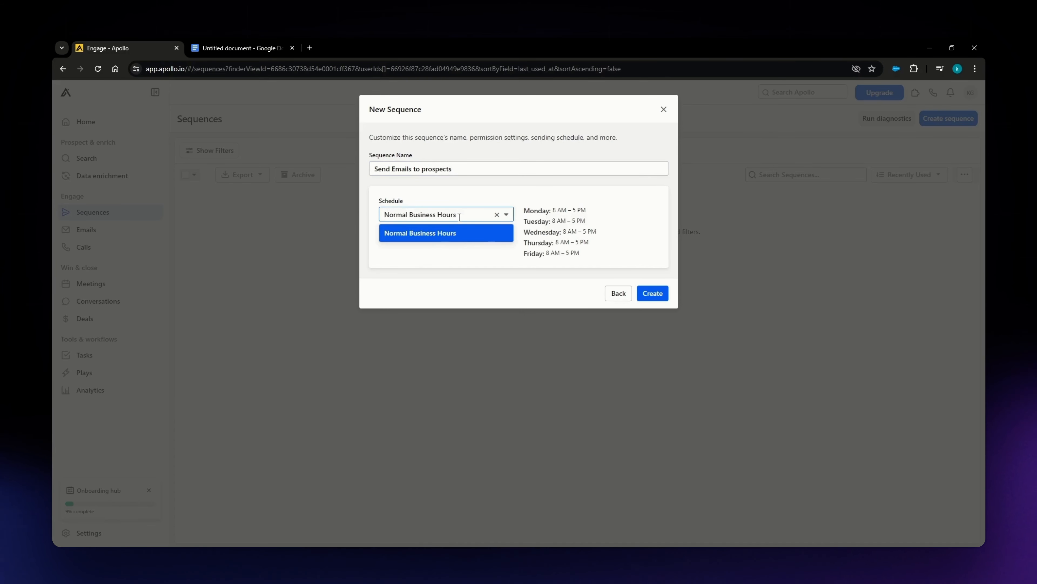
left_click(458, 264)
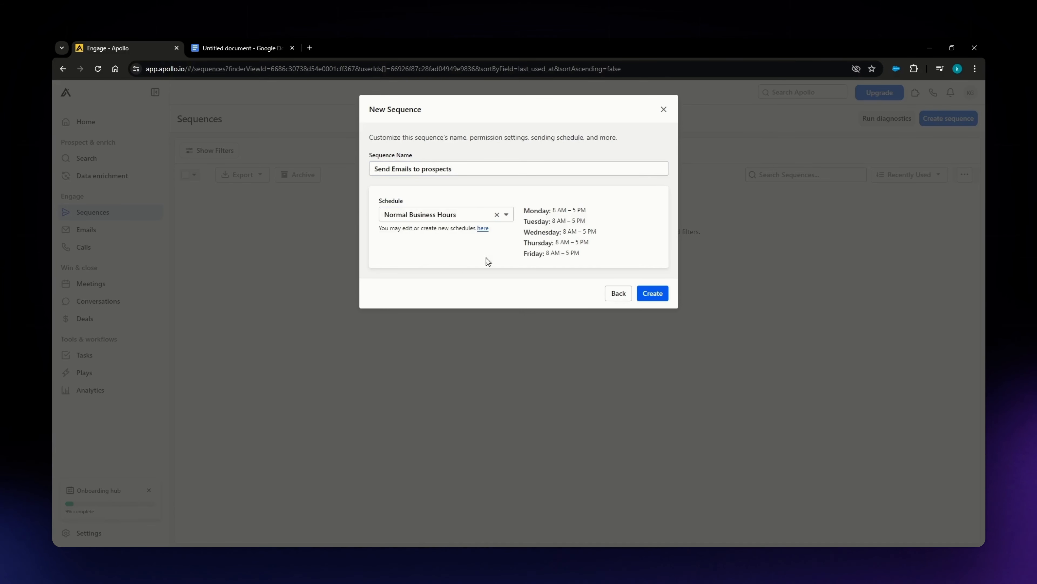
left_click(662, 297)
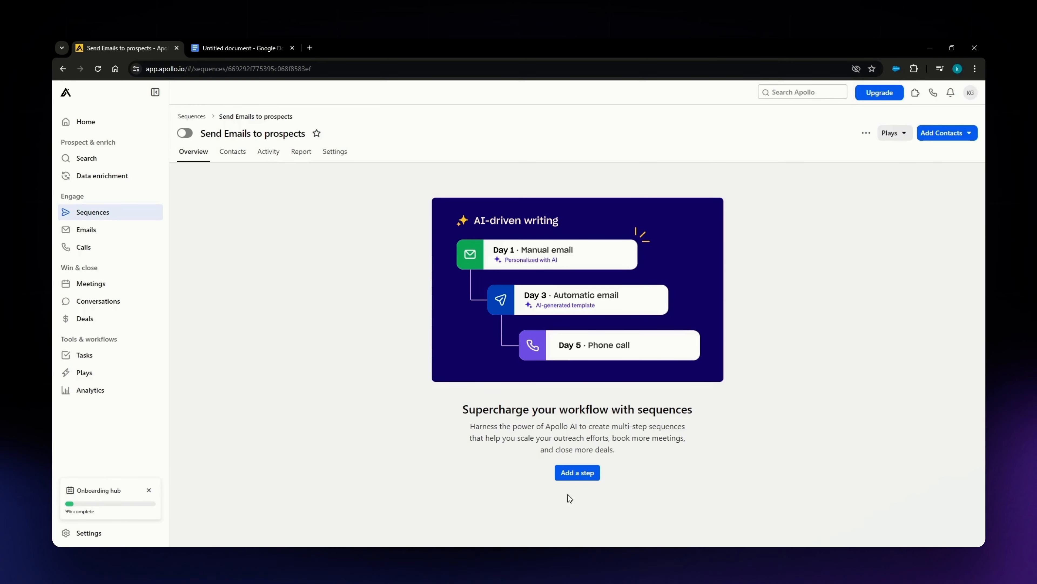
- Add an automatic email step to the sequence that starts 2 days after the contact is added
left_click(580, 474)
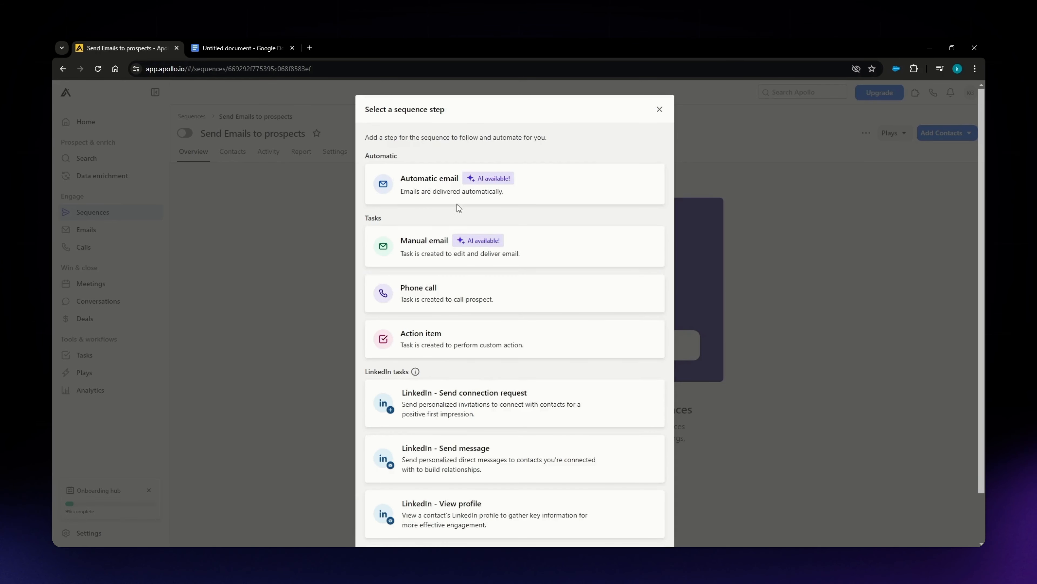
left_click(426, 187)
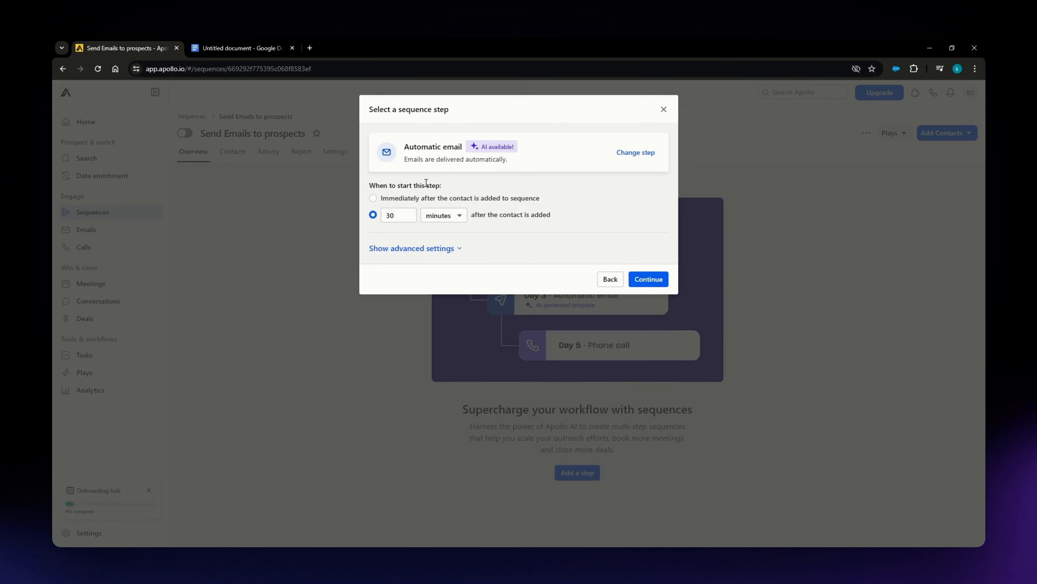
left_click(392, 217)
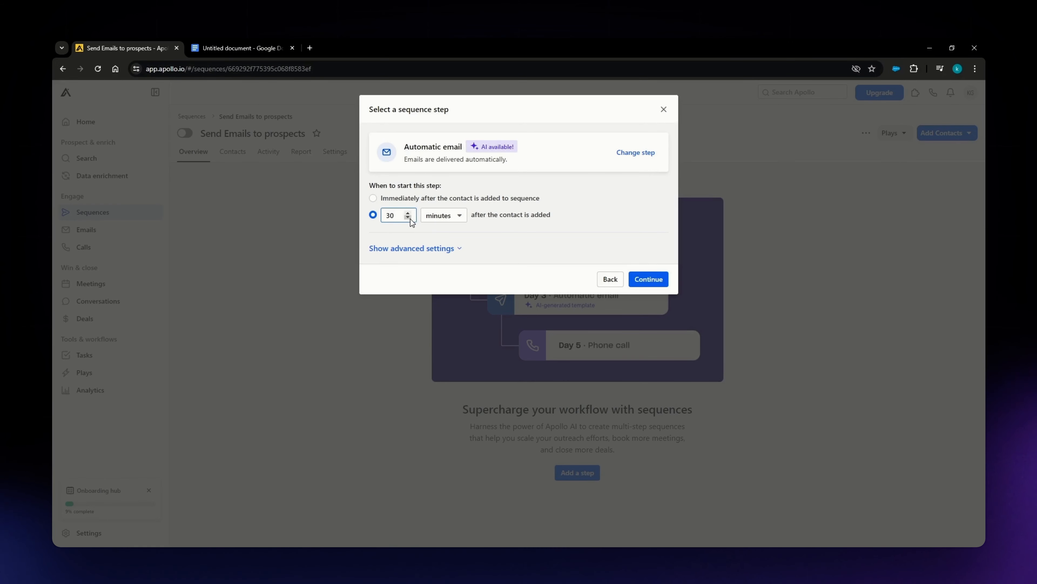
key("BackSpace")
left_click(443, 215)
left_click(435, 268)
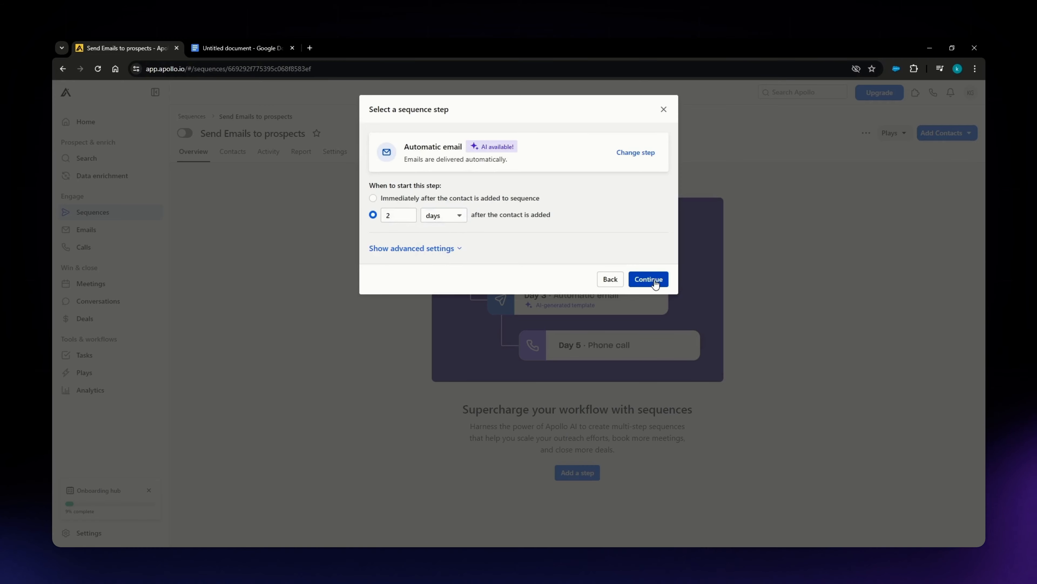
left_click(654, 279)
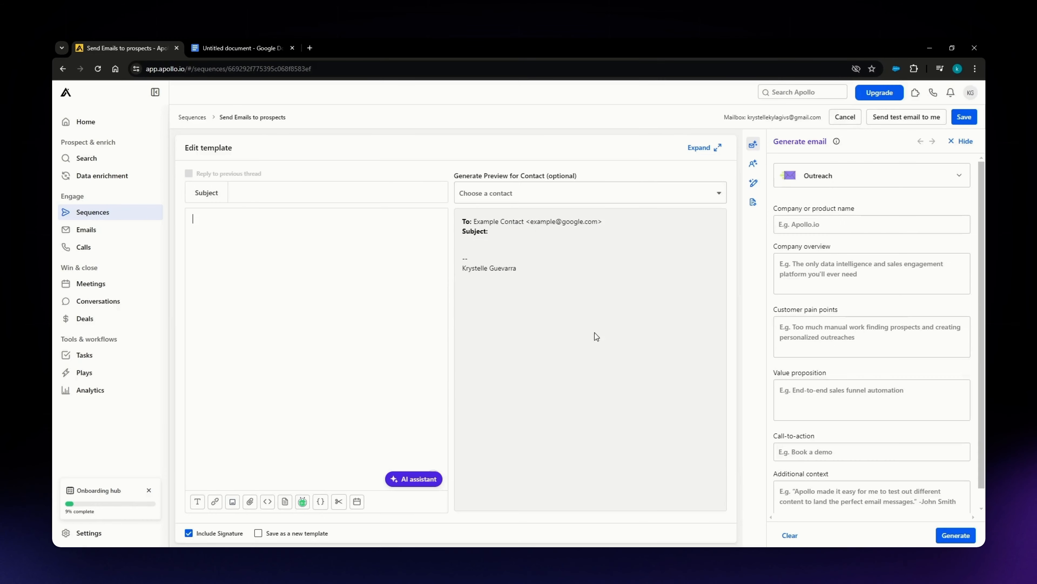
- Fill in the email template with the subject "Drive Your Marketing Strategy to New Heights with [Your Company]" and the marketing outreach message
left_click(445, 363)
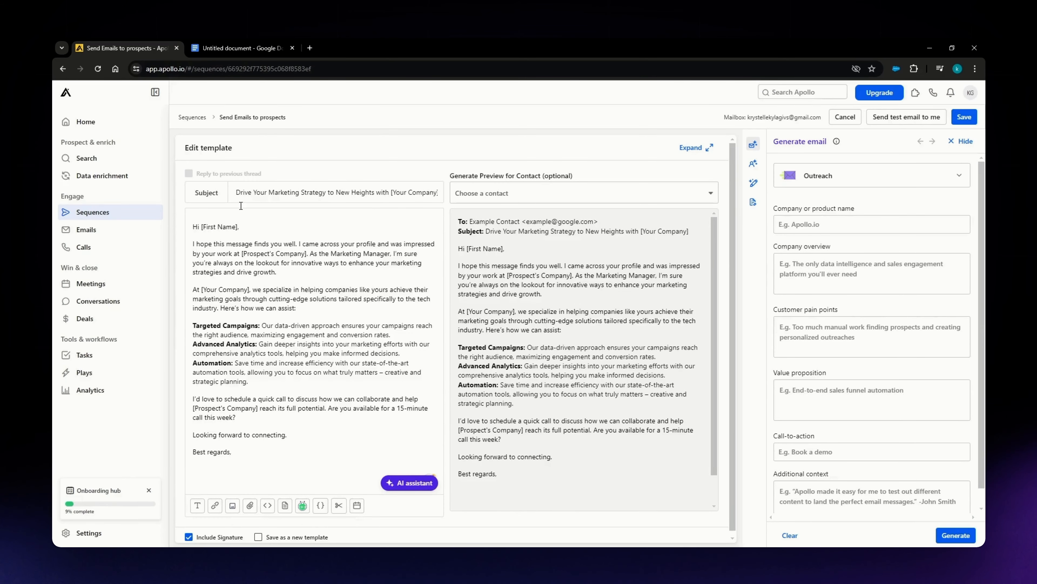
left_click_drag(236, 192, 387, 195)
left_click(429, 193)
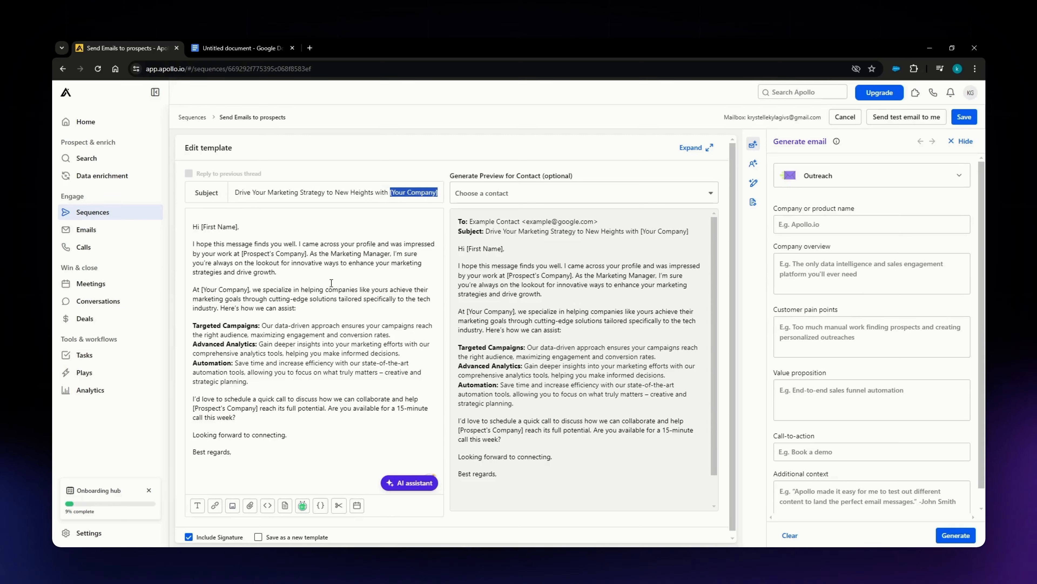
left_click(405, 192)
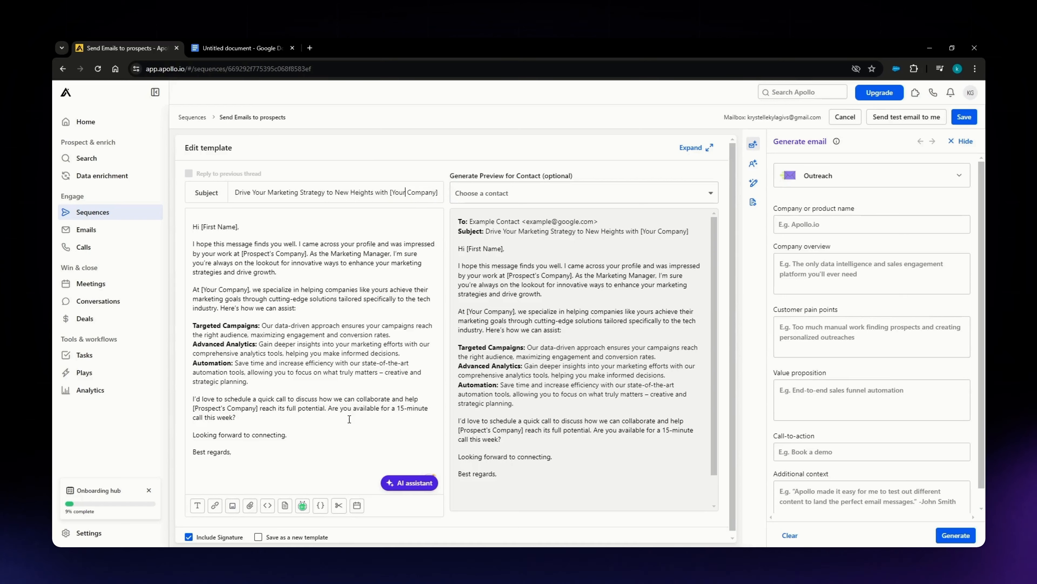
- Replace the [Your Company] placeholder in the email subject with the {{company}} dynamic variable
left_click_drag(440, 192, 388, 193)
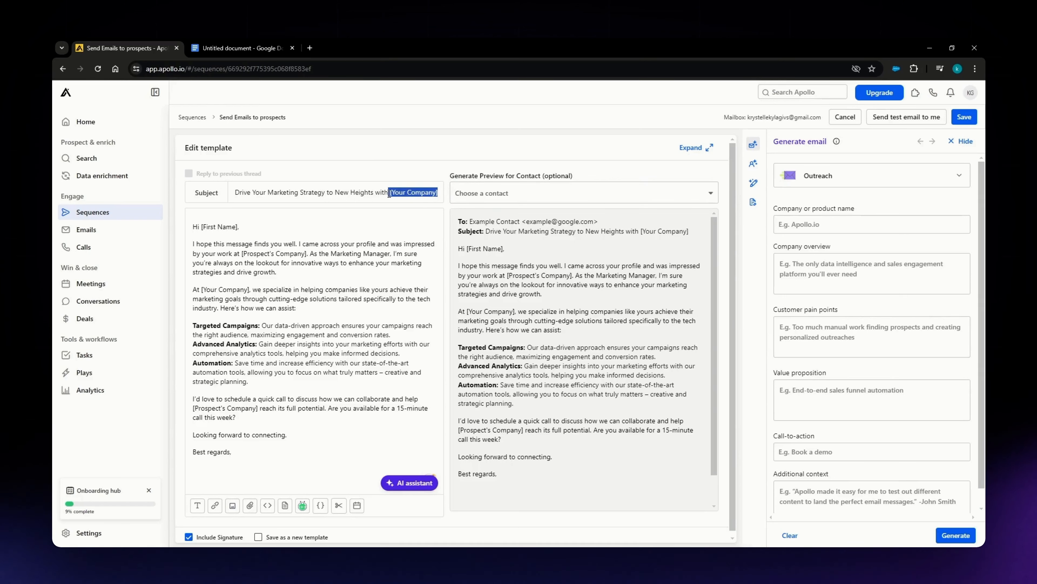
left_click(321, 507)
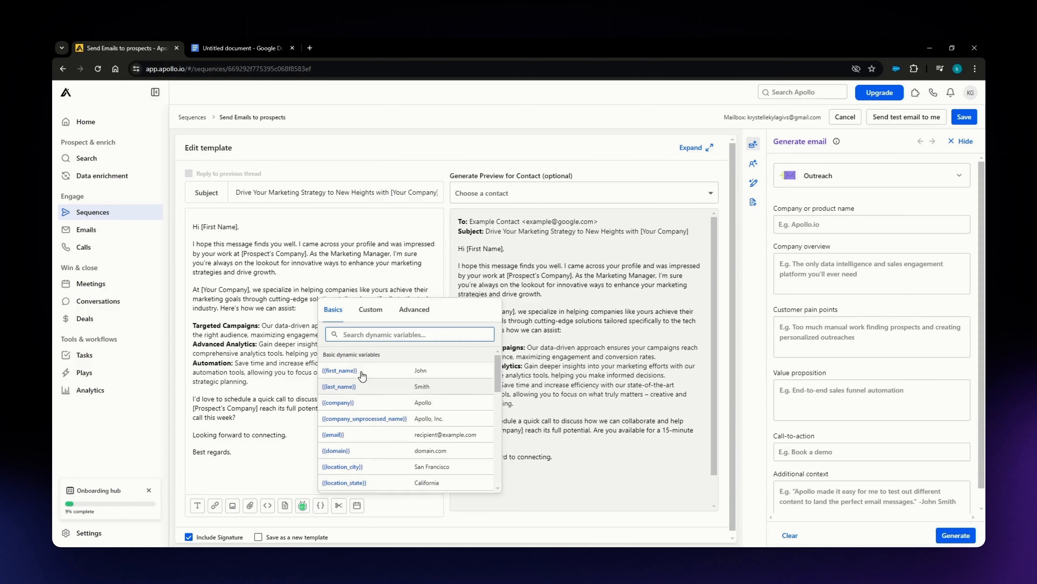
left_click(370, 403)
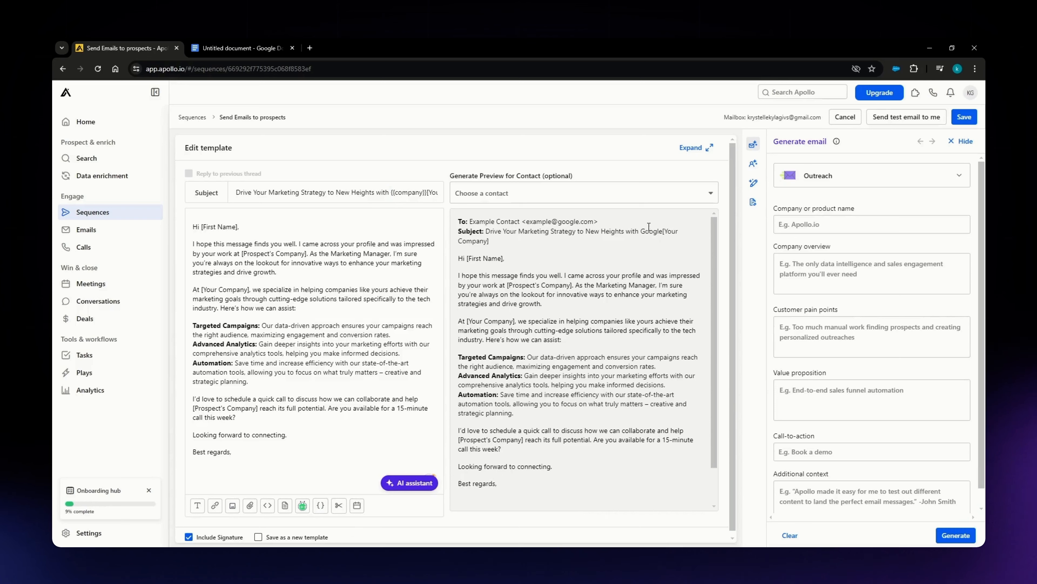
left_click_drag(641, 231, 668, 231)
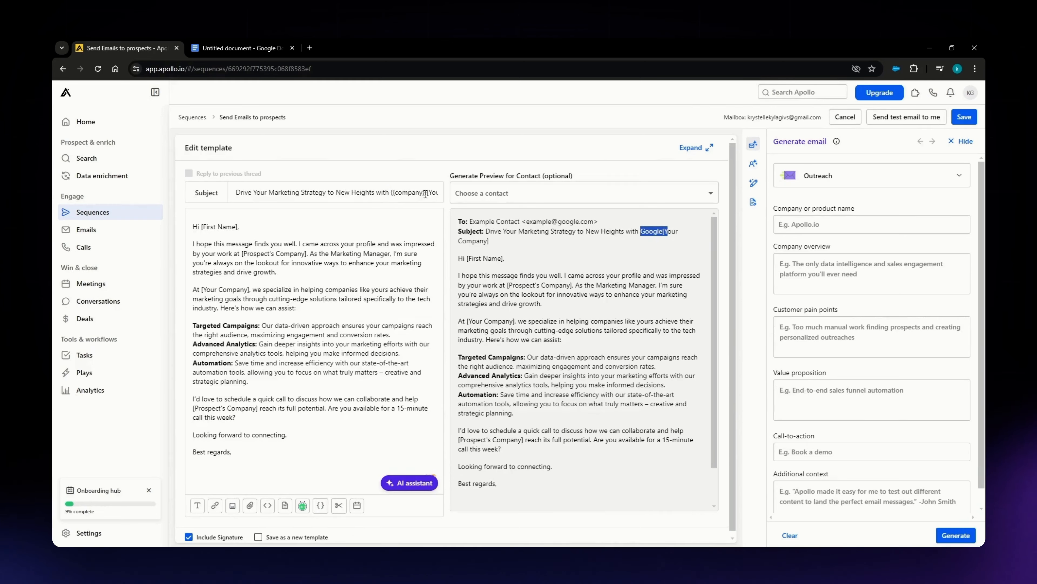
left_click_drag(425, 193, 446, 196)
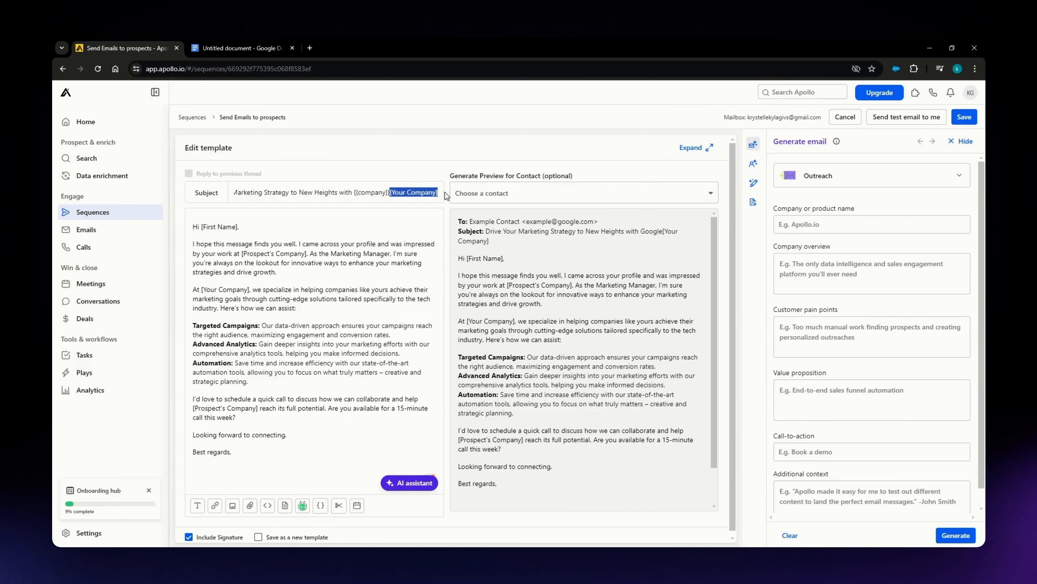
key("BackSpace")
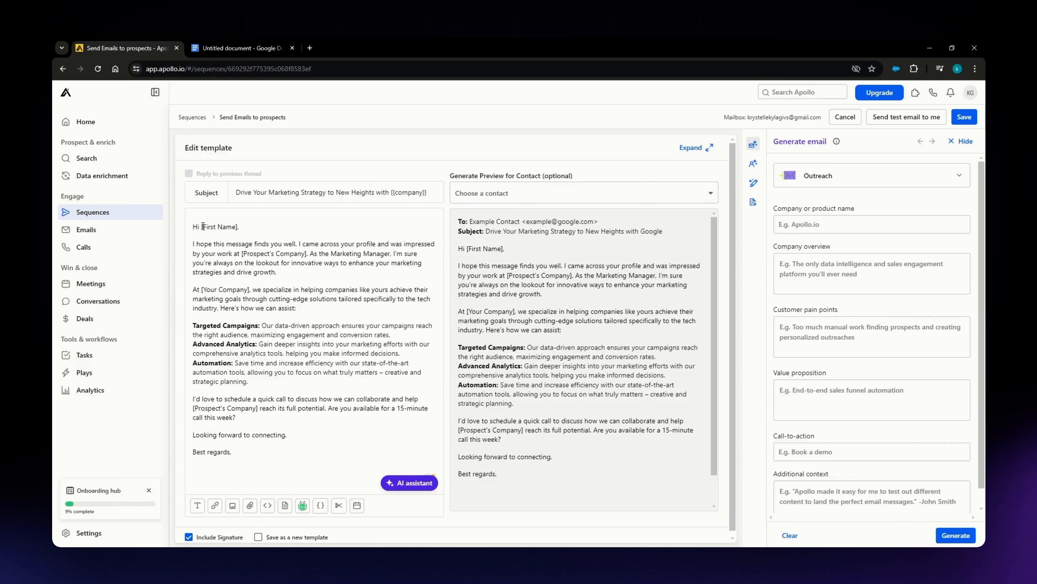
- Replace the [First Name] placeholder in the greeting with the {{first_name}} dynamic variable, keeping a space after "Hi"
left_click_drag(201, 226, 233, 226)
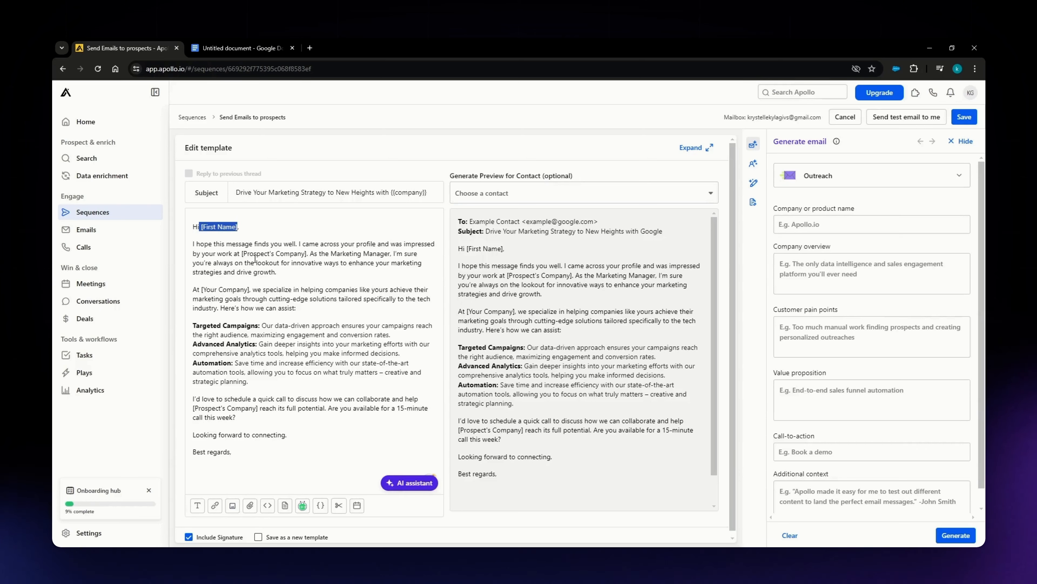
left_click(320, 506)
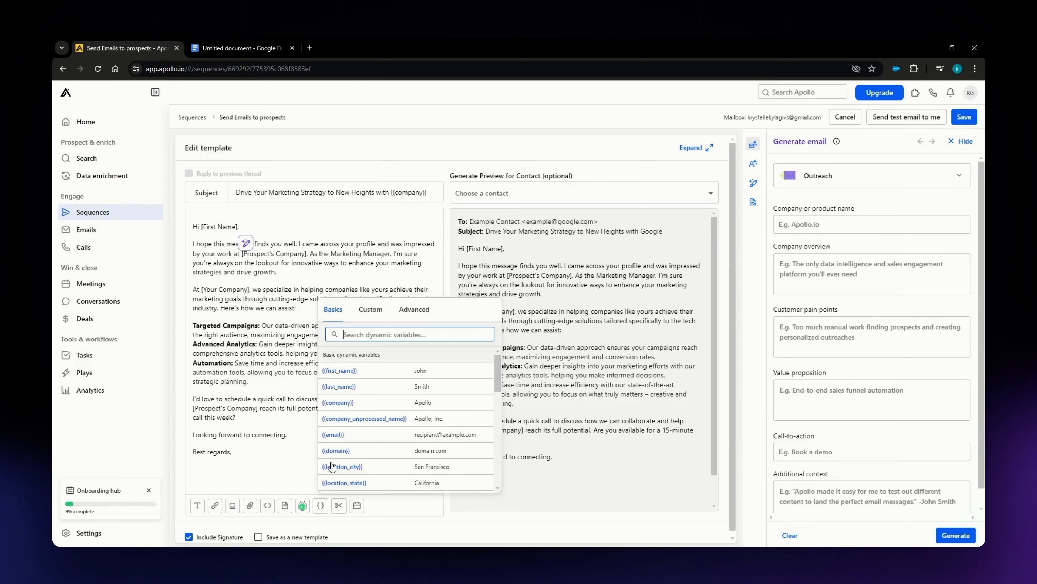
left_click(360, 370)
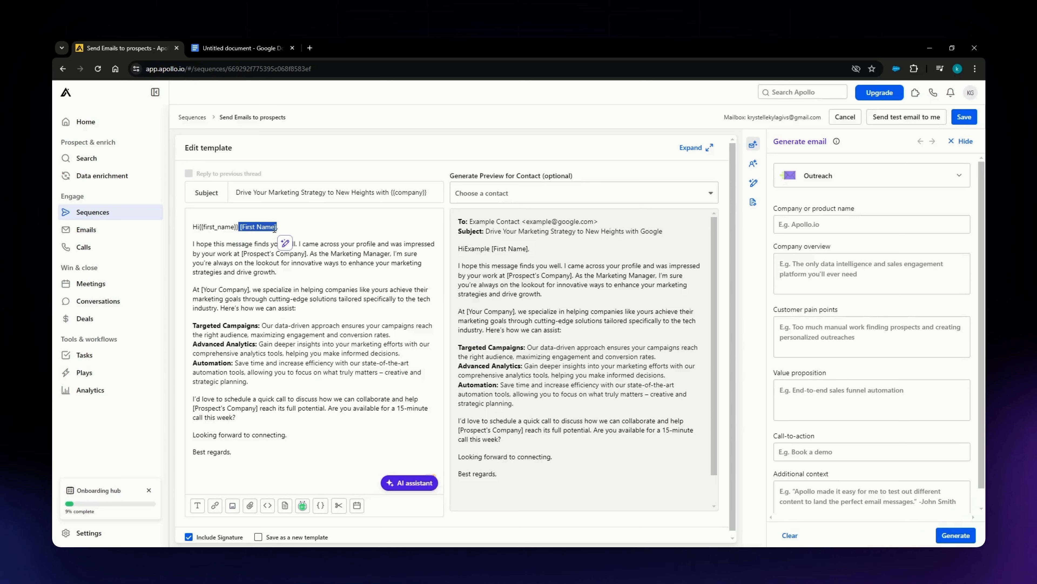
key("BackSpace")
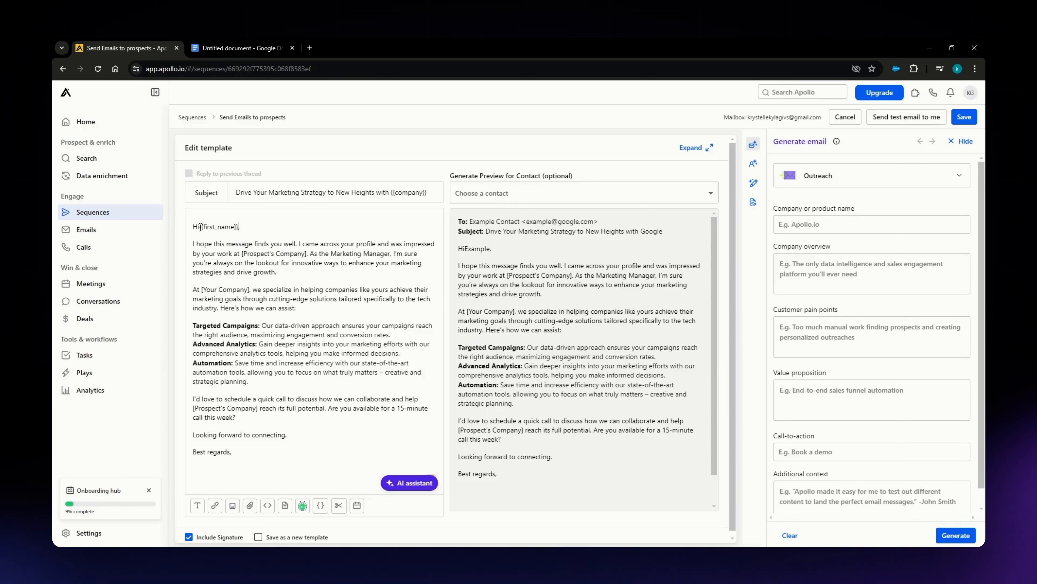
left_click(200, 227)
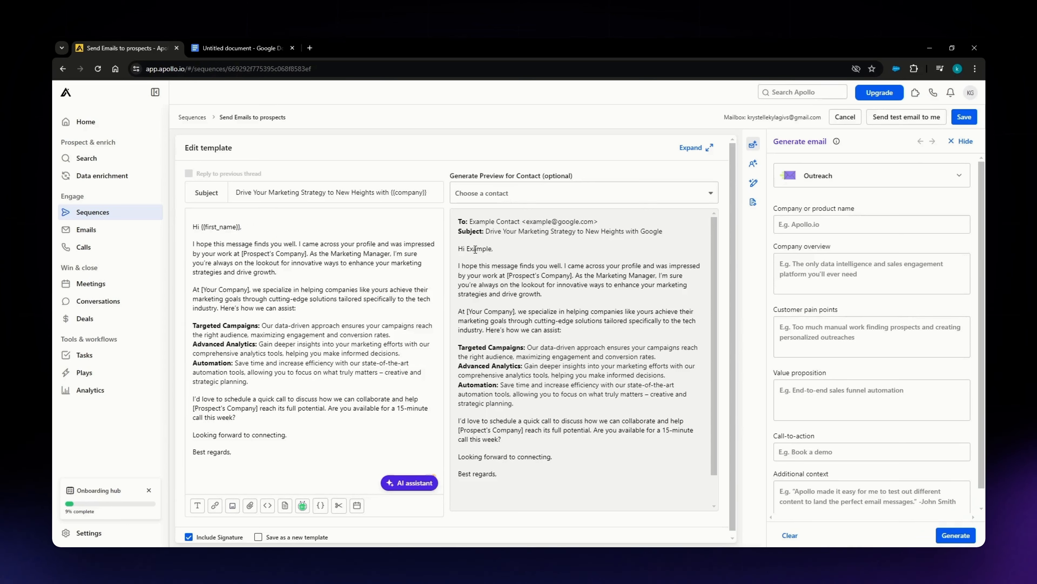
left_click_drag(466, 249, 508, 255)
- Examine the basic, custom and advanced dynamic variables available for the email body
left_click(220, 356)
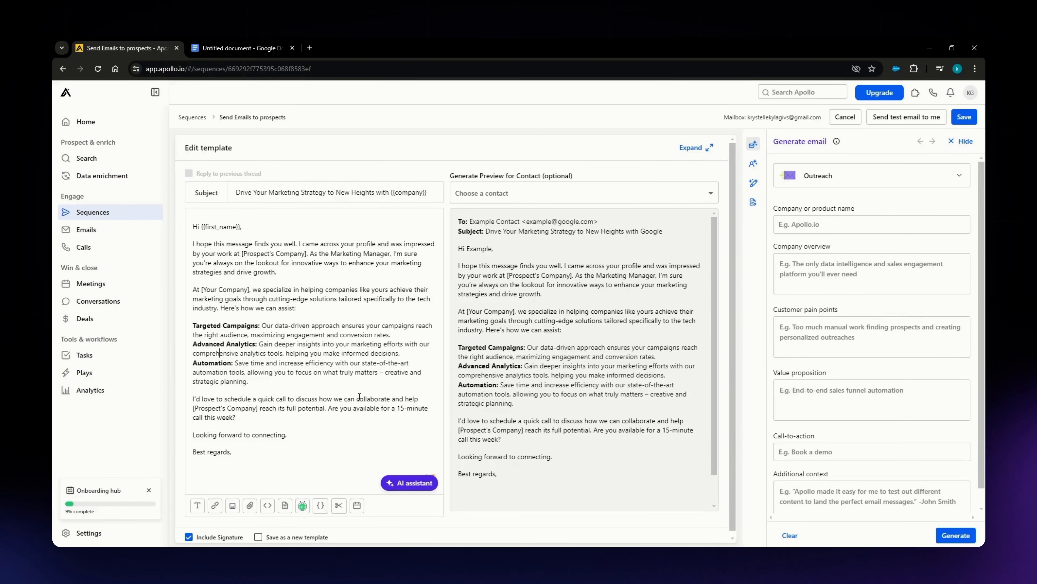
scroll(360, 396, "down", 1)
left_click(320, 502)
scroll(397, 448, "down", 3)
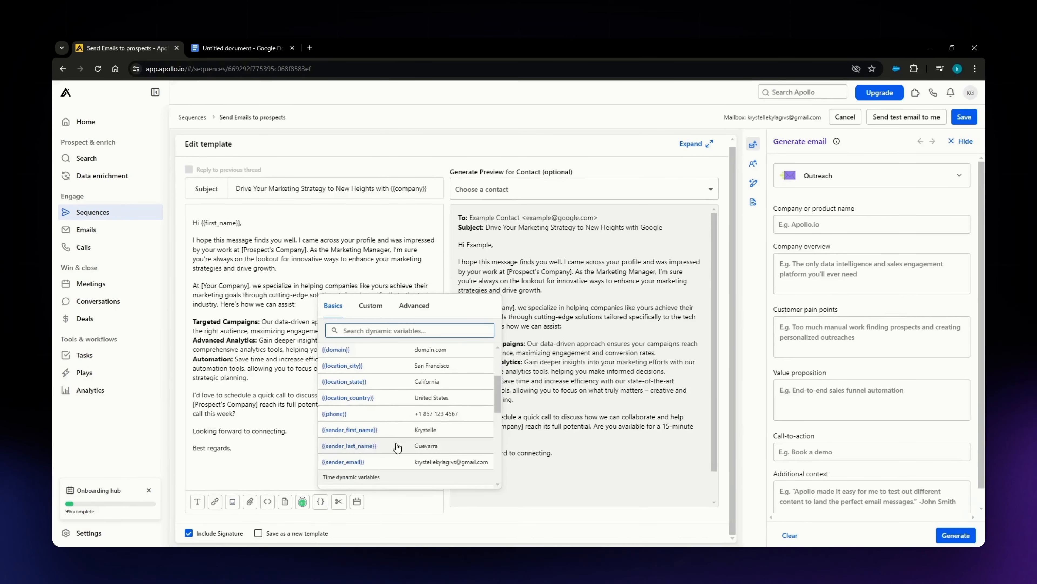
scroll(396, 447, "up", 3)
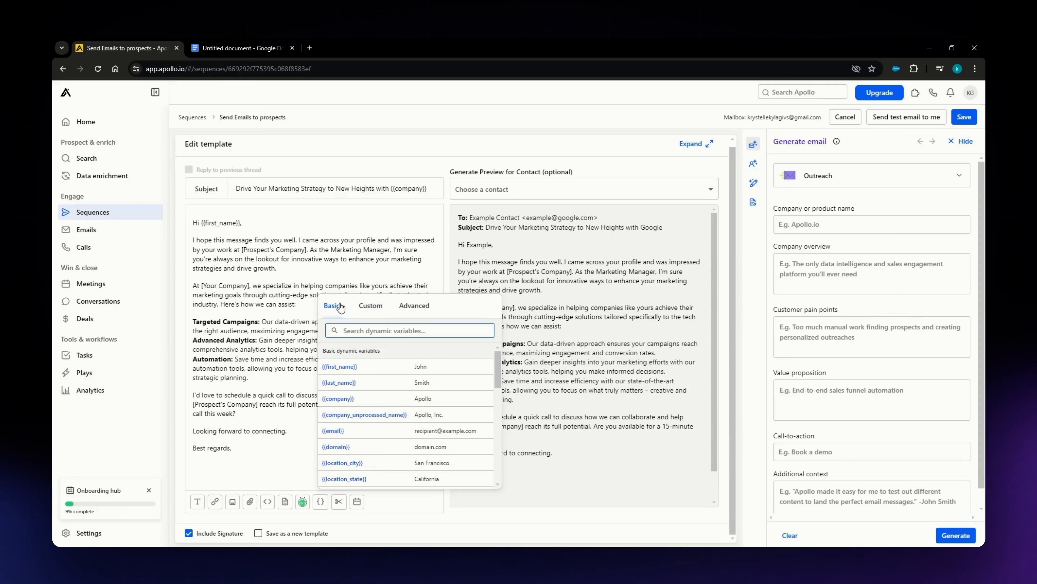
left_click(370, 305)
left_click(414, 306)
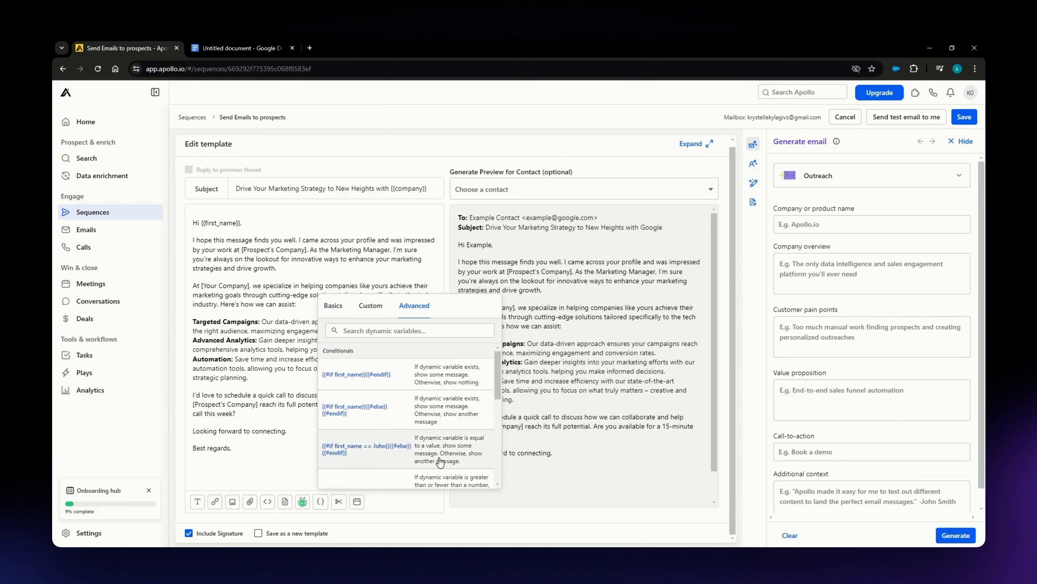
scroll(439, 462, "down", 10)
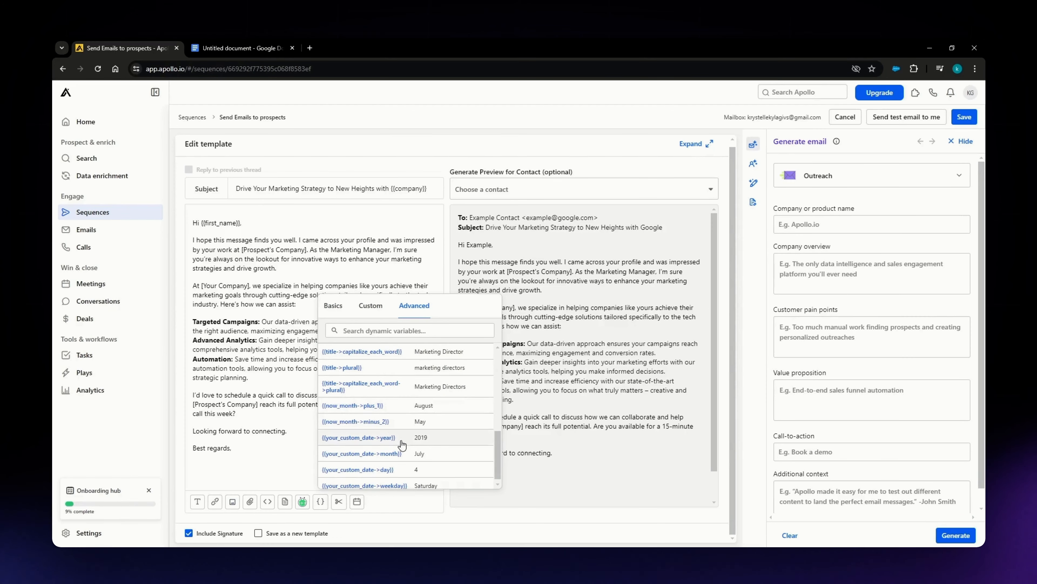
scroll(376, 425, "up", 10)
left_click(282, 261)
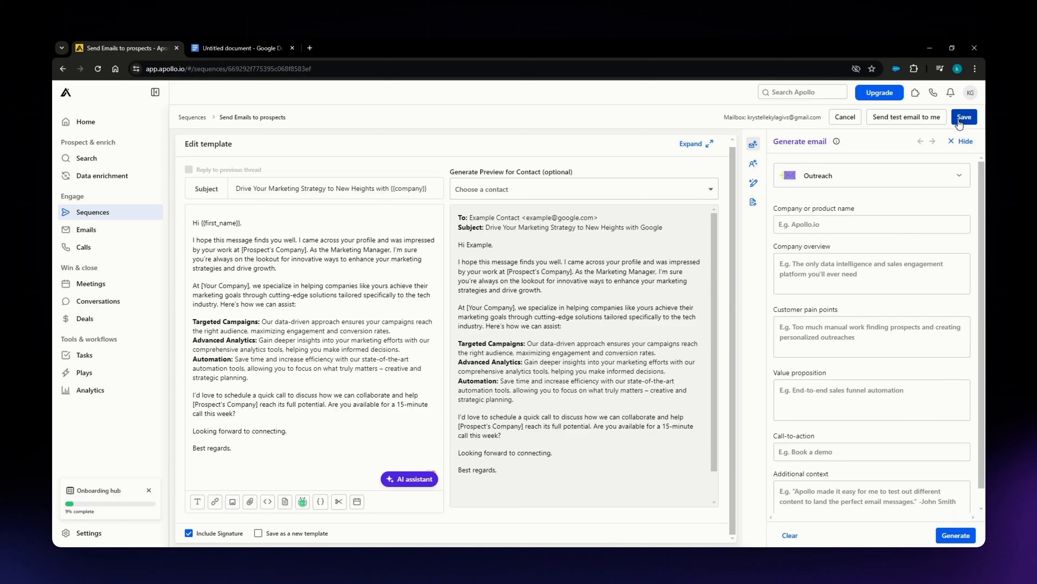
- Send a test of the outreach email to your own mailbox and save the template
left_click(792, 269)
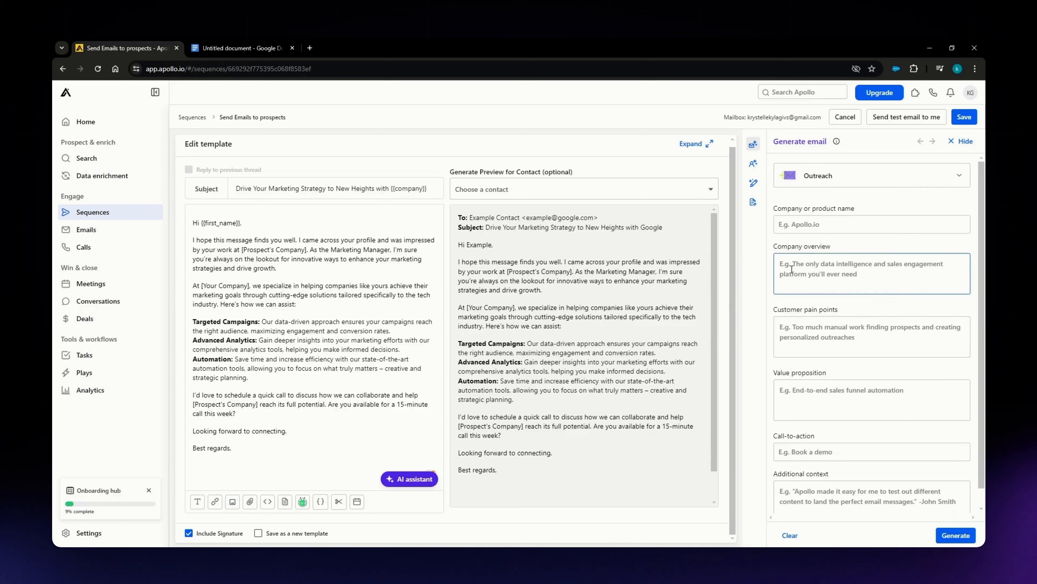
left_click(901, 117)
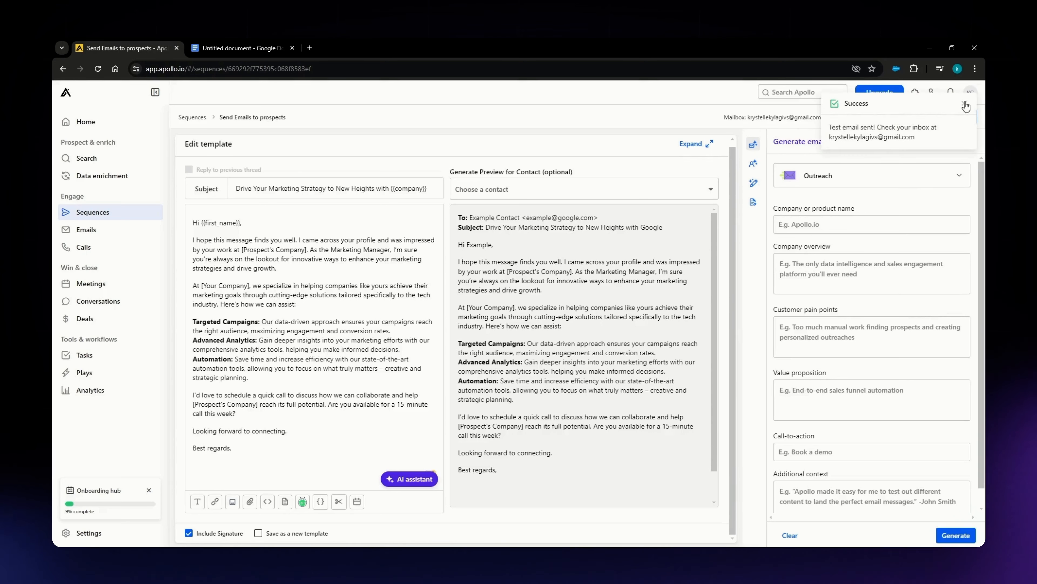
left_click(964, 103)
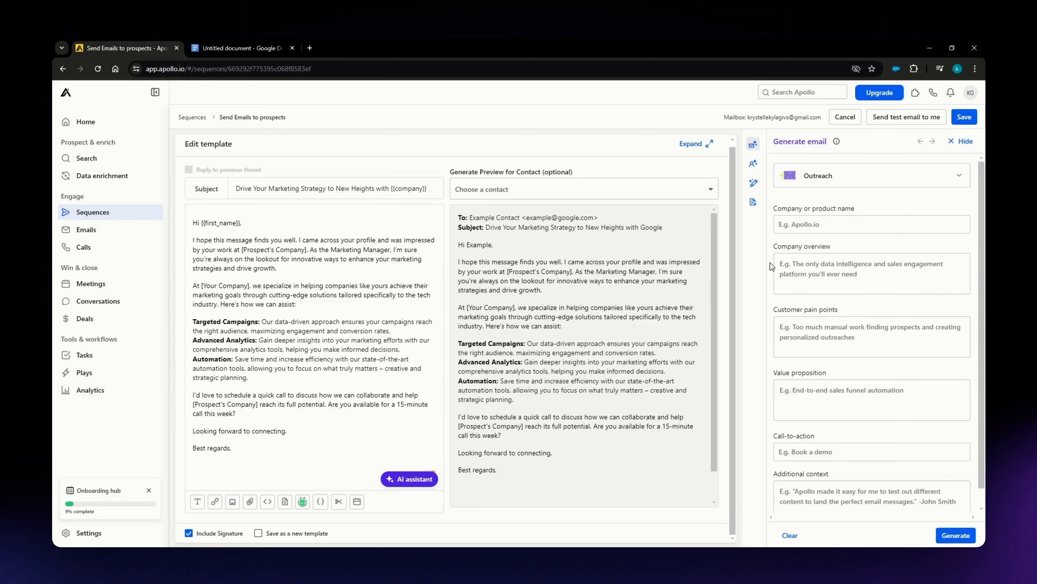
left_click(964, 117)
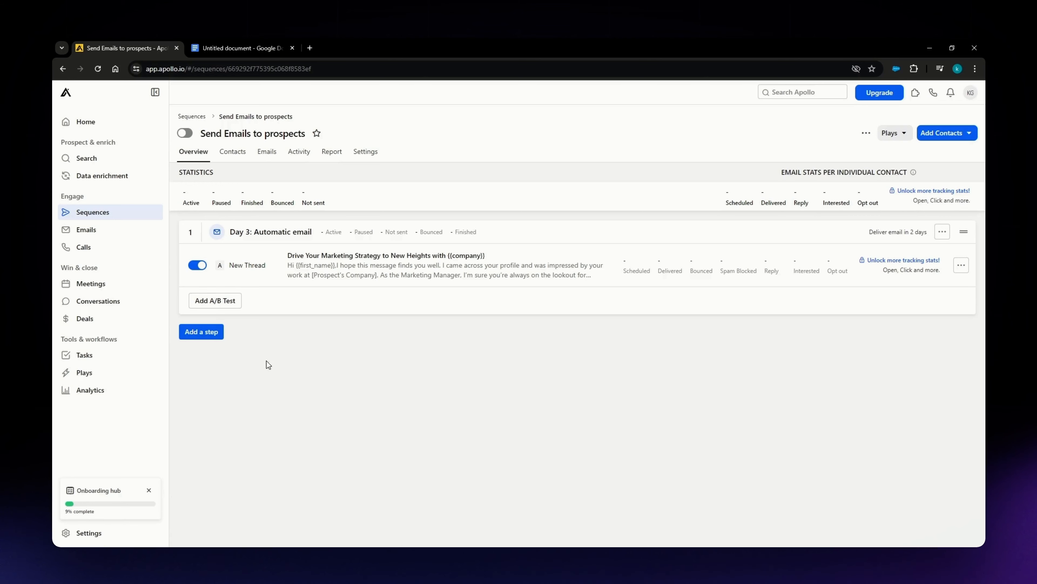
- Add a second automatic email step to the sequence that starts 3 days after the previous step
left_click(204, 333)
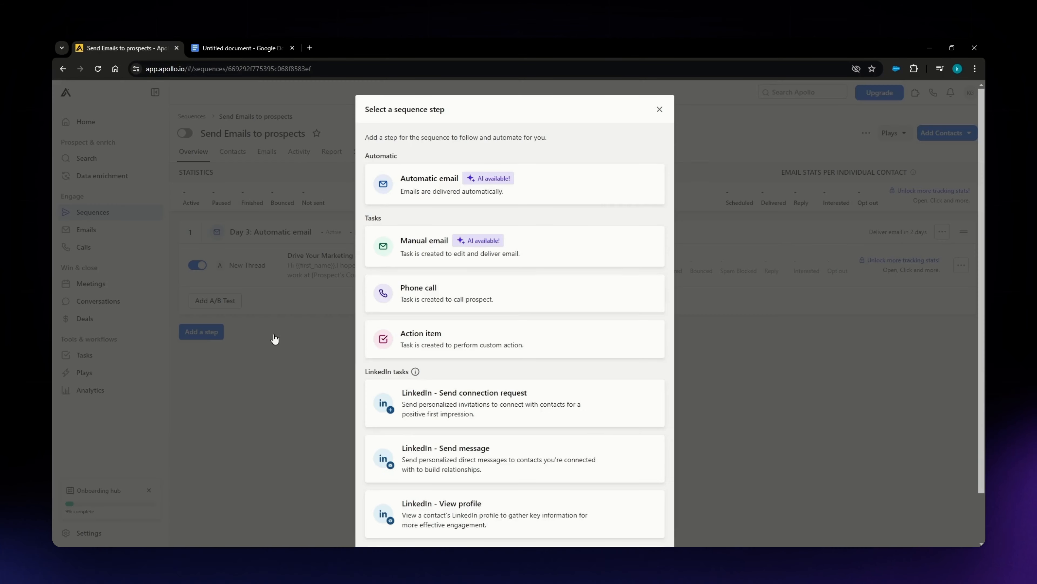
left_click(485, 186)
left_click(445, 218)
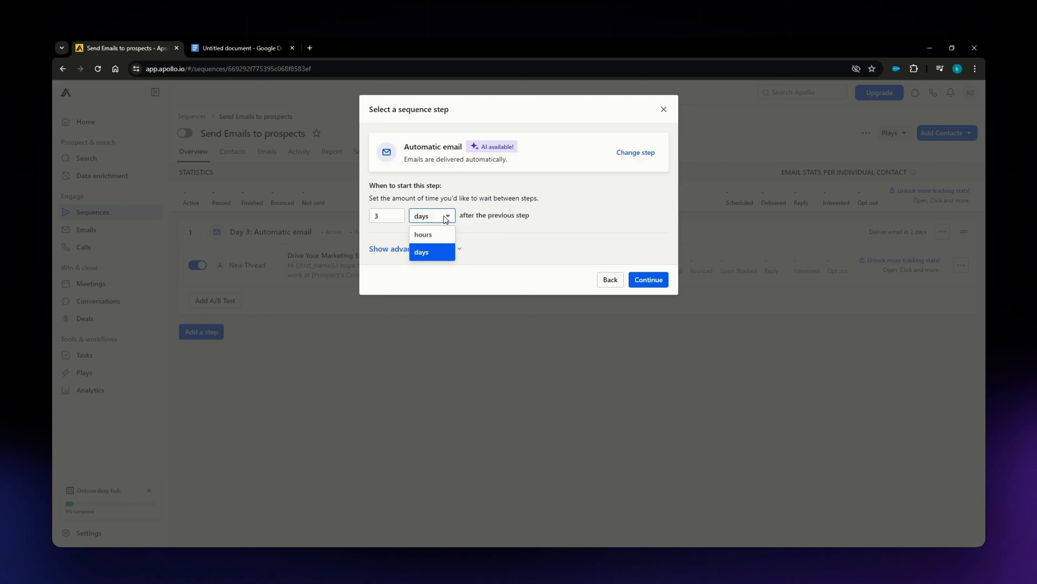
left_click(403, 216)
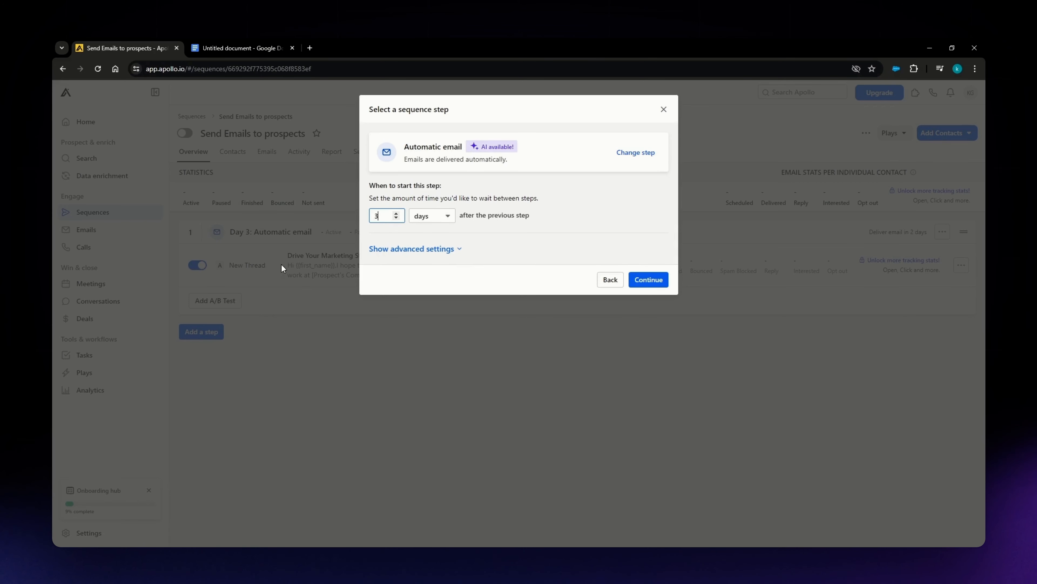
left_click(396, 214)
left_click(397, 214)
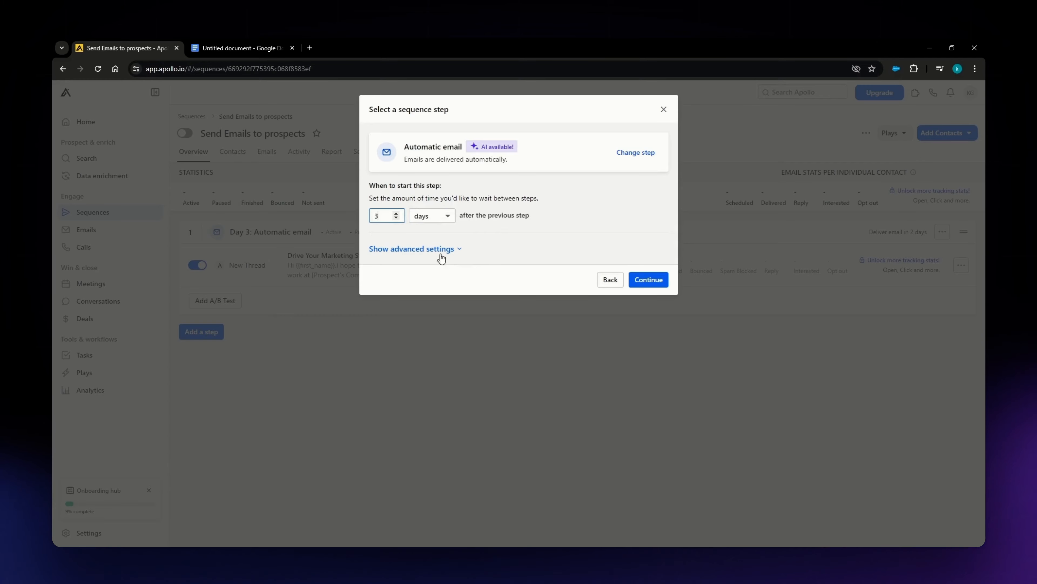
left_click(649, 282)
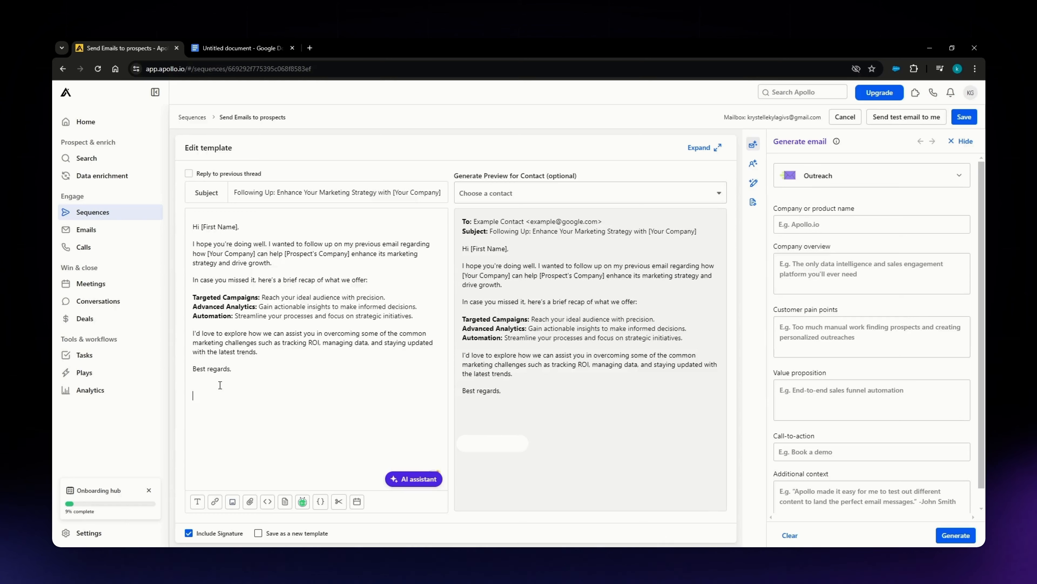
- Finish the follow-up email with the subject "Following Up: Enhance Your Marketing Strategy with {{company}}" and the greeting "Hi {{first_name}},", and save it
key("BackSpace")
key("BackSpace")
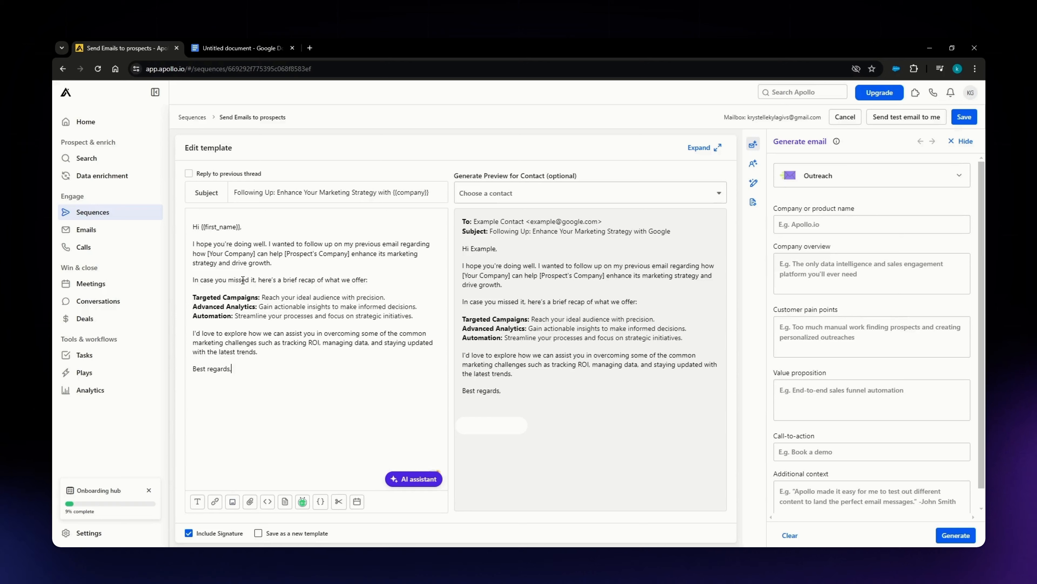
left_click(340, 371)
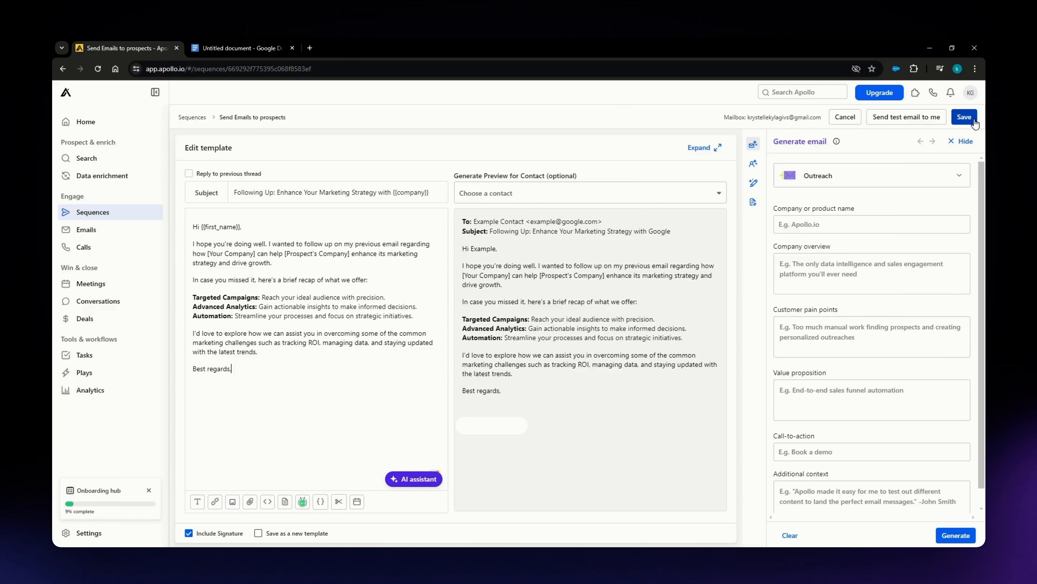
left_click(964, 118)
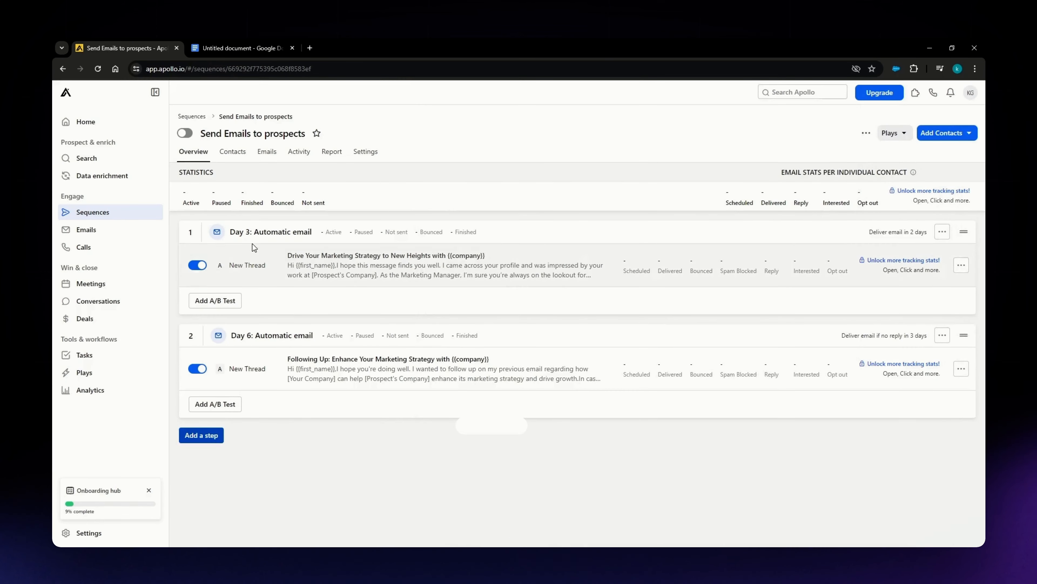
left_click_drag(230, 231, 314, 237)
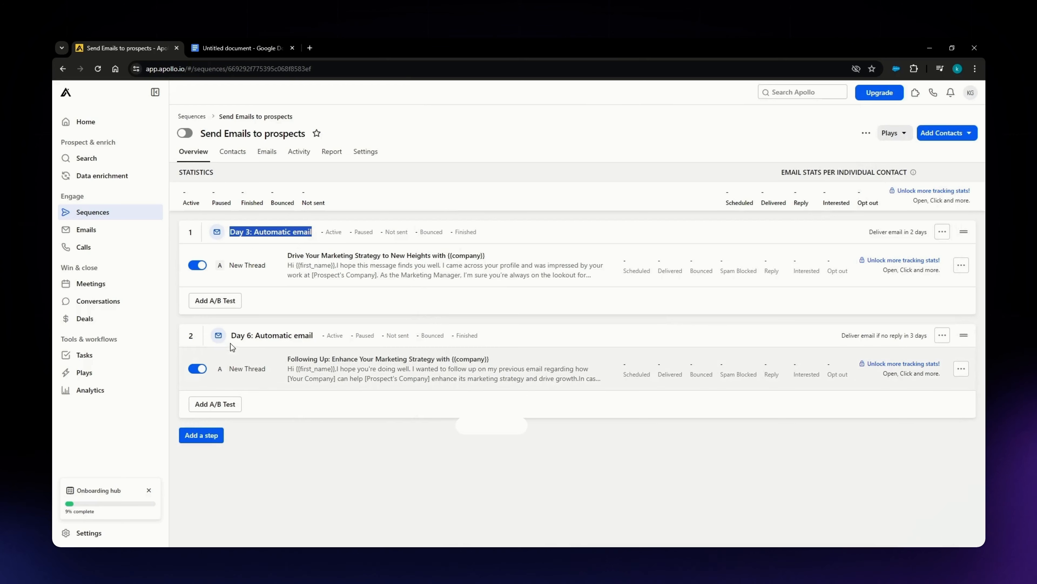
mouse_move(232, 334)
left_mouse_down()
mouse_move(317, 344)
mouse_move(229, 336)
left_mouse_up()
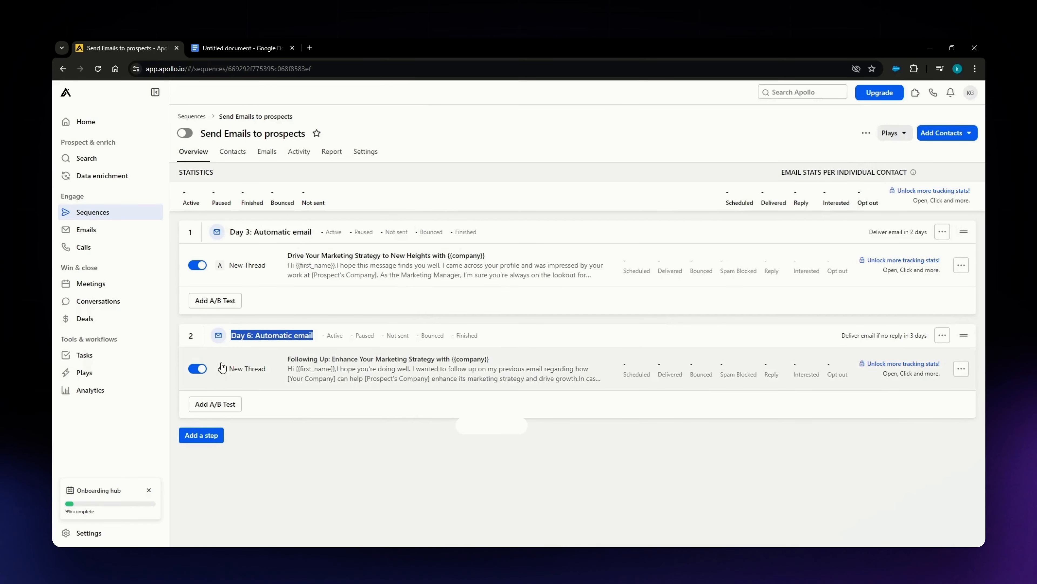
left_click(484, 506)
- Add a third automatic email step that starts 2 days after the previous step and begin its blank email body
left_click(211, 440)
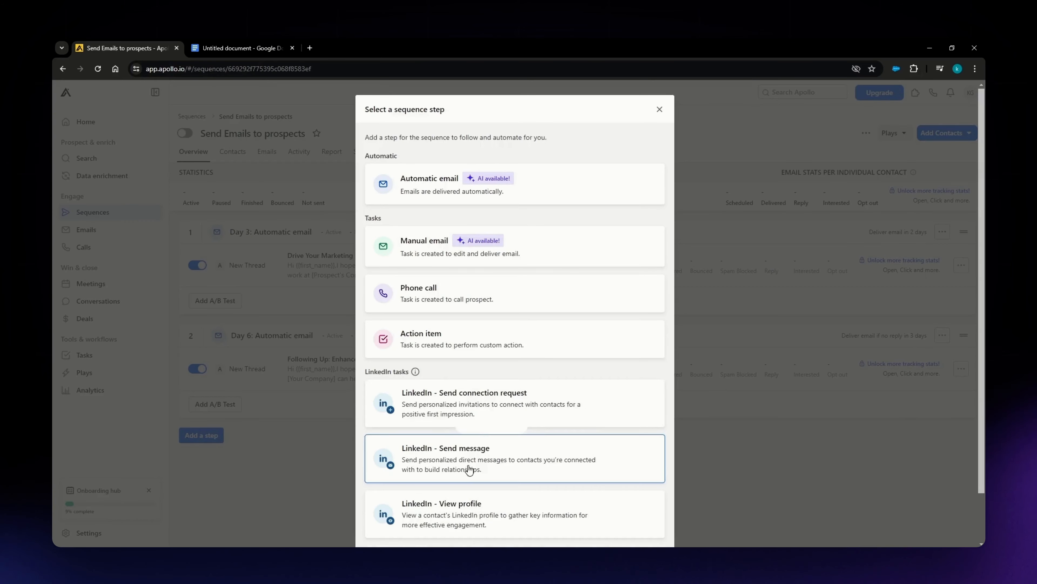
left_click(444, 193)
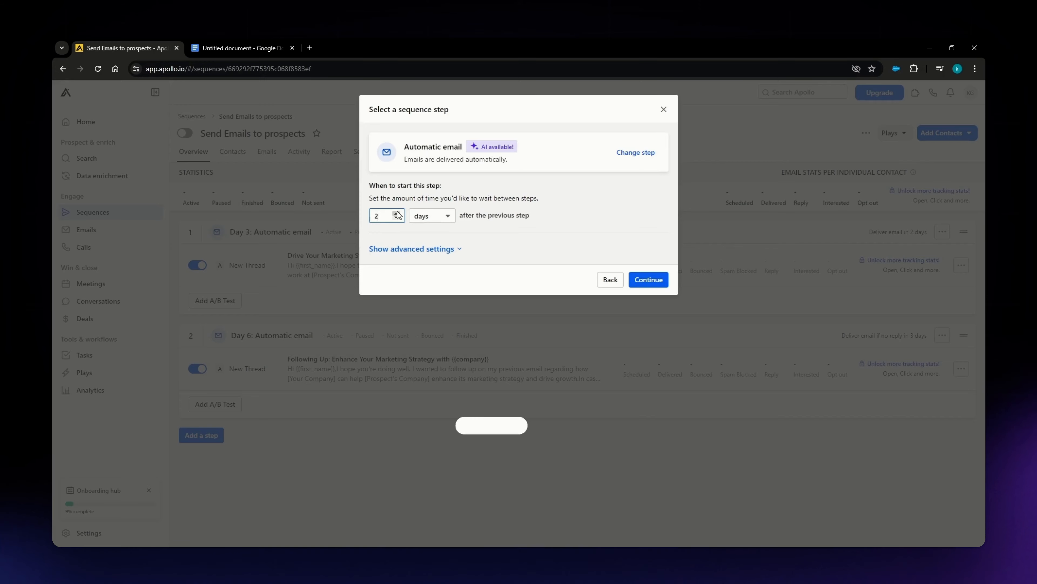
left_click(650, 280)
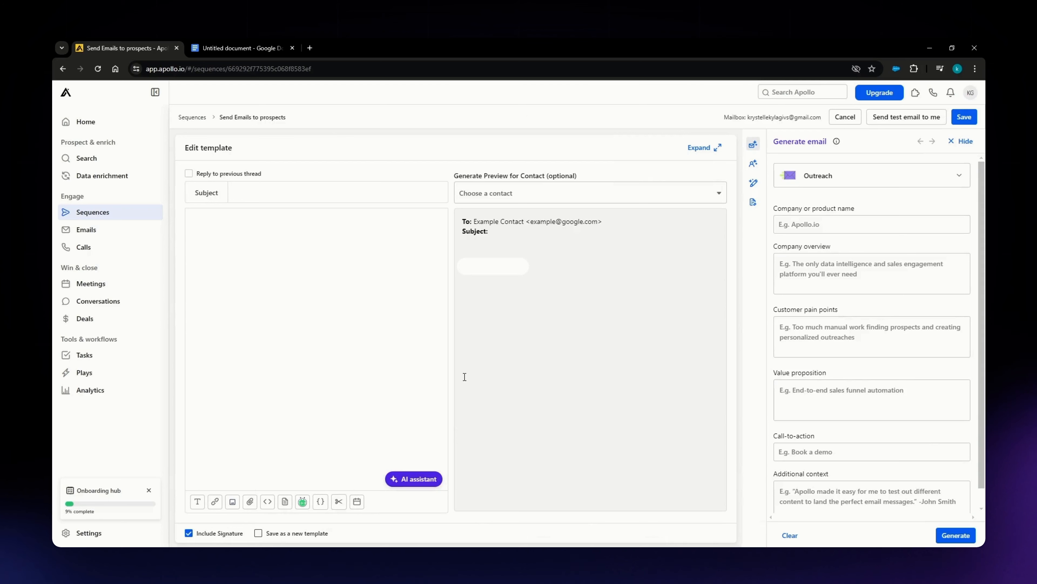
left_click(352, 245)
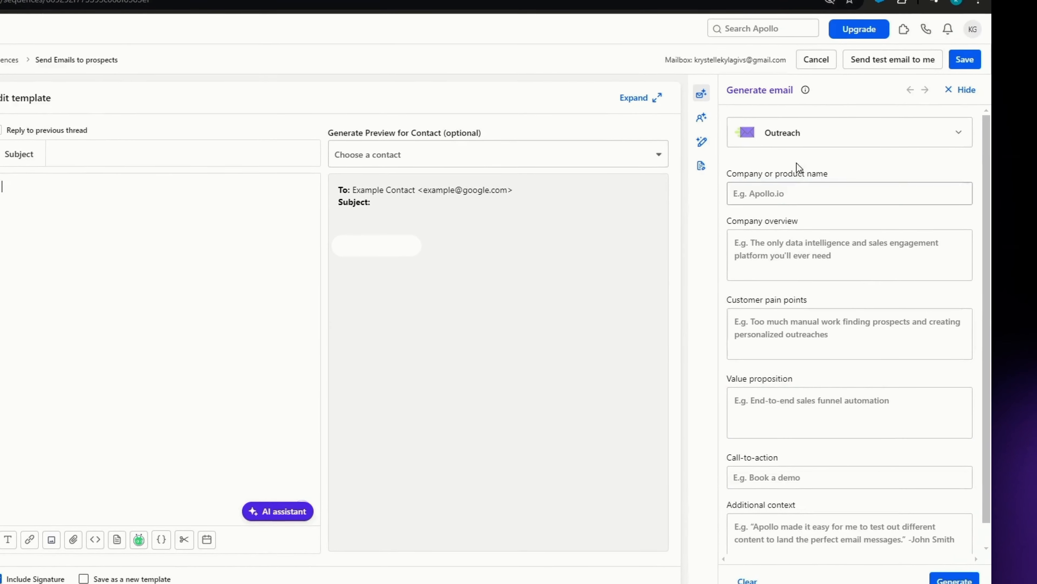
- Examine the company name and company overview fields of the AI outreach email form
left_click(784, 195)
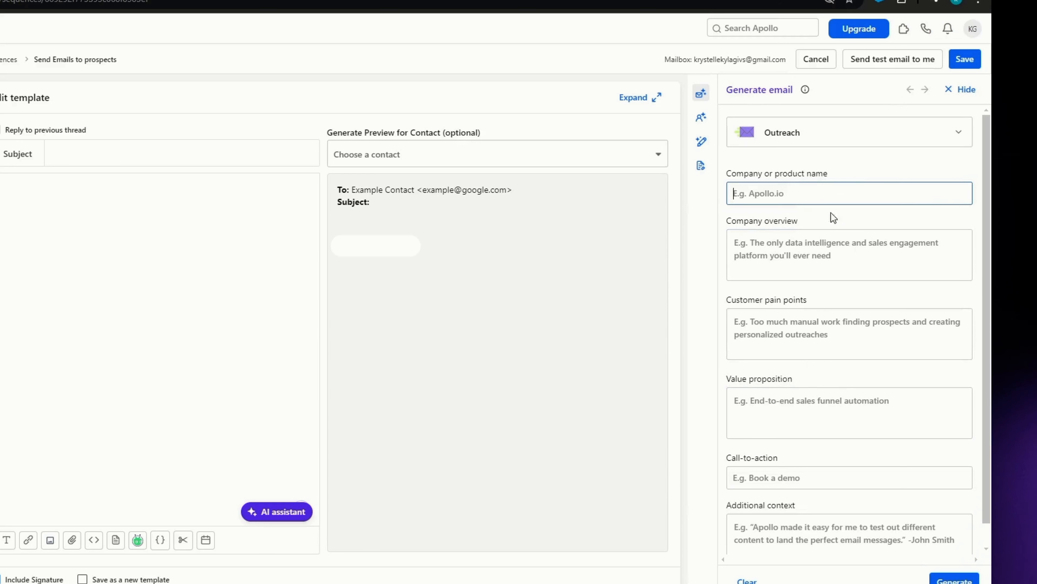
left_click_drag(728, 173, 862, 177)
left_click_drag(805, 222, 756, 225)
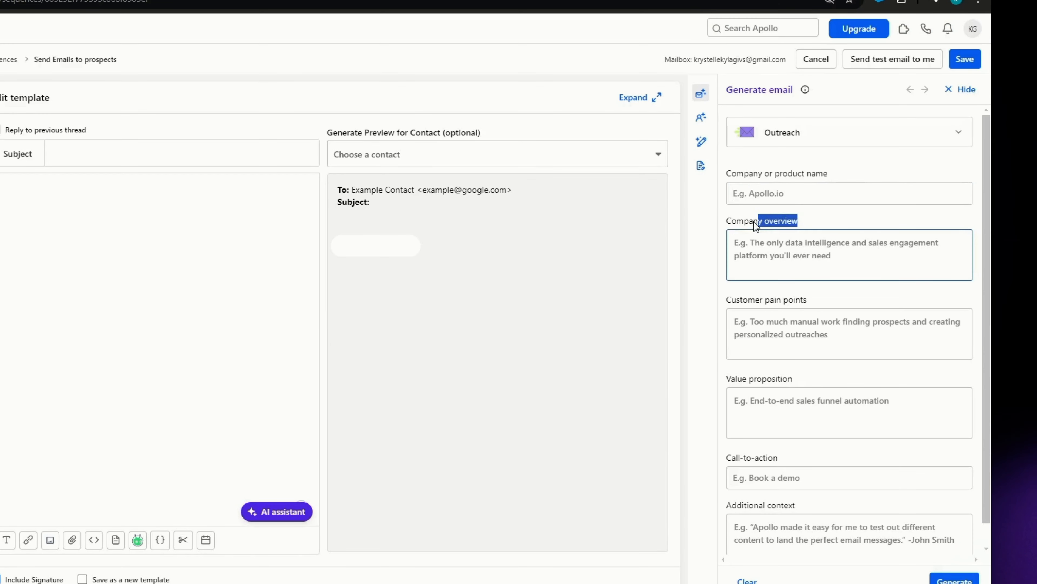
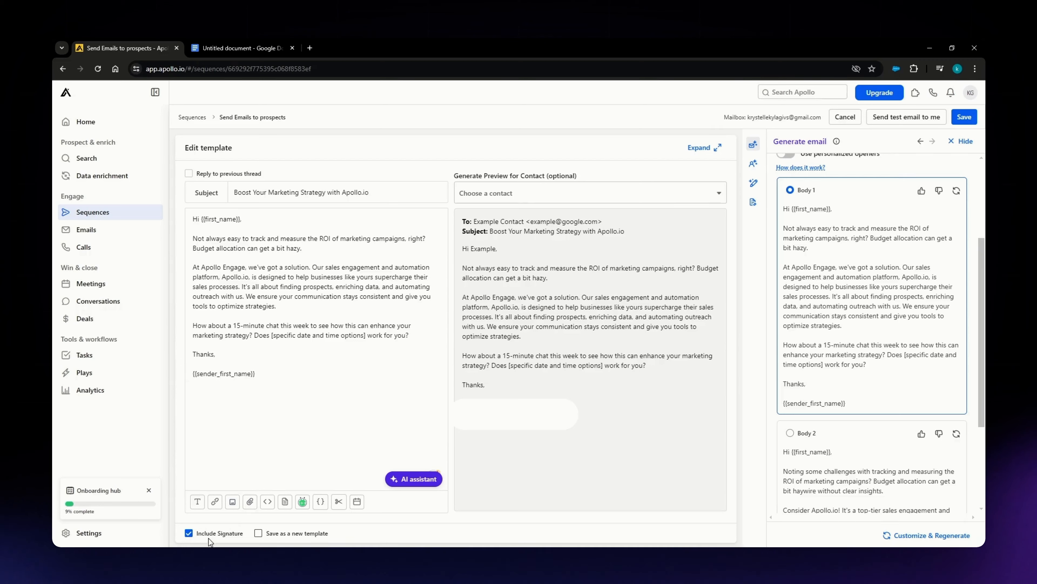
- Exclude the signature from the "Boost Your Marketing Strategy with Apollo.io" email and save the template
left_click(188, 534)
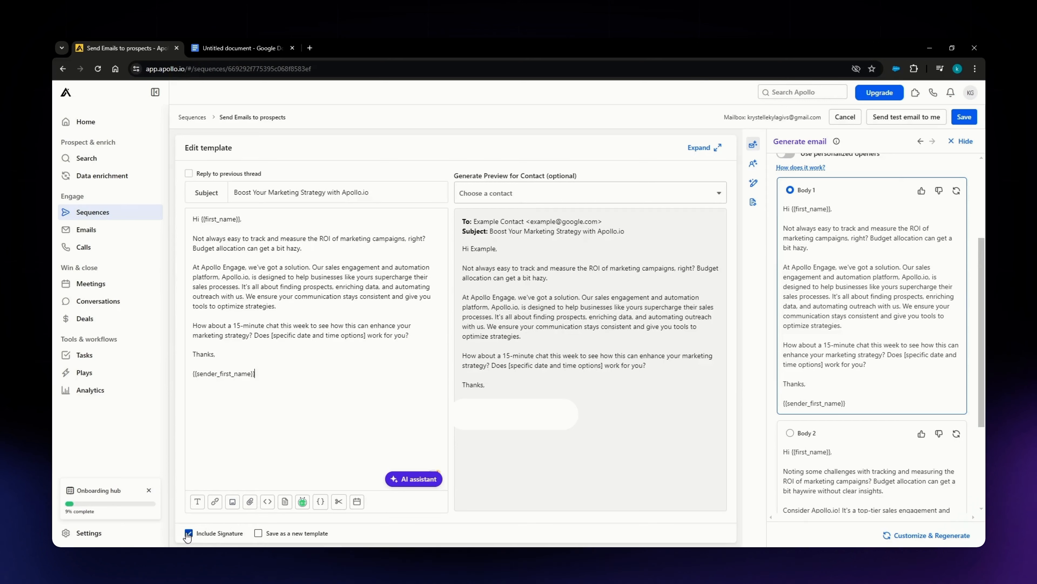
left_click(189, 533)
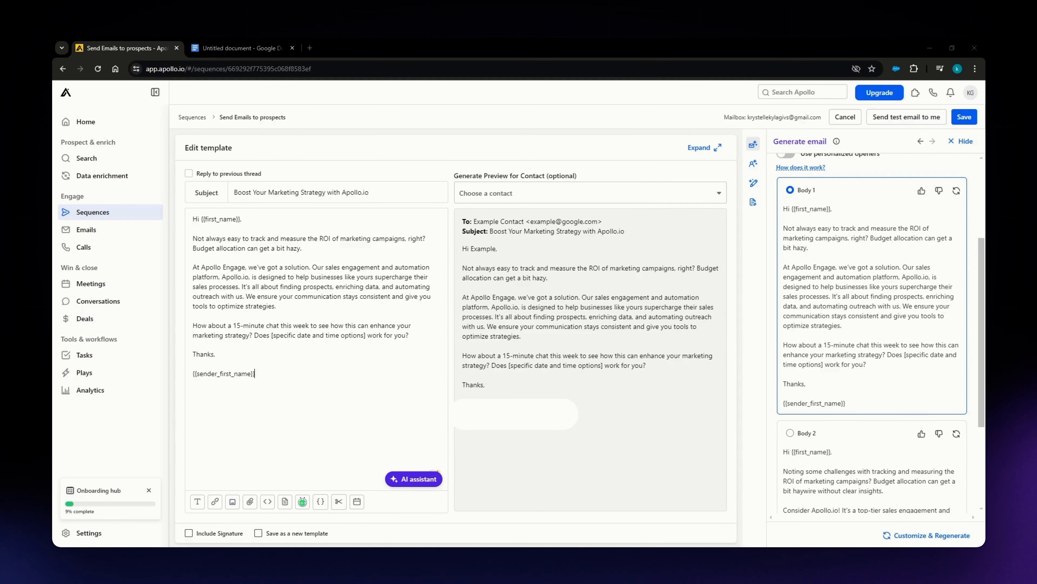
left_click(955, 117)
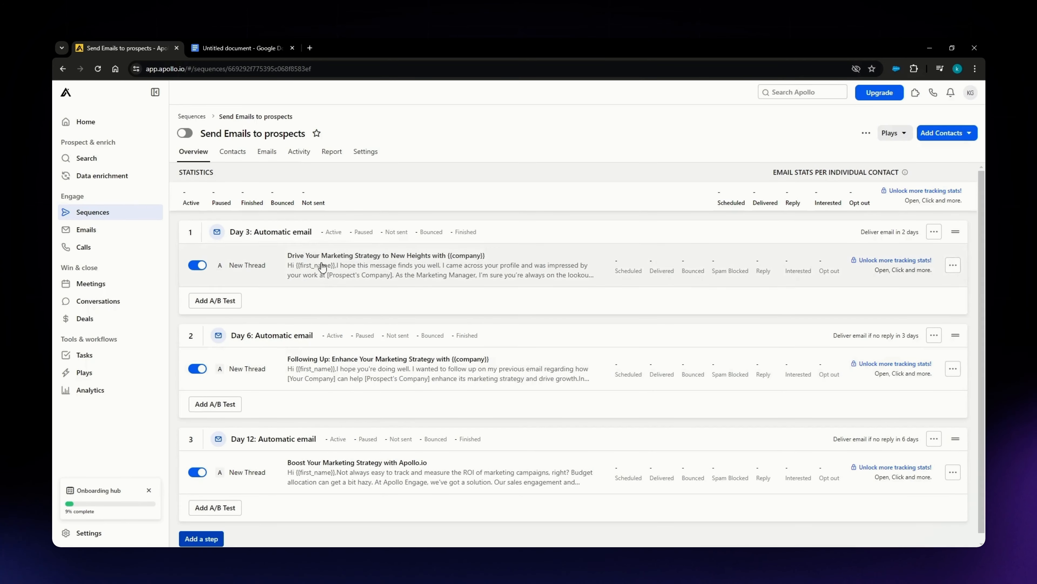
- Search for marketing managers in the San Francisco Bay Area in information technology & services, limited to verified email status
left_click(95, 161)
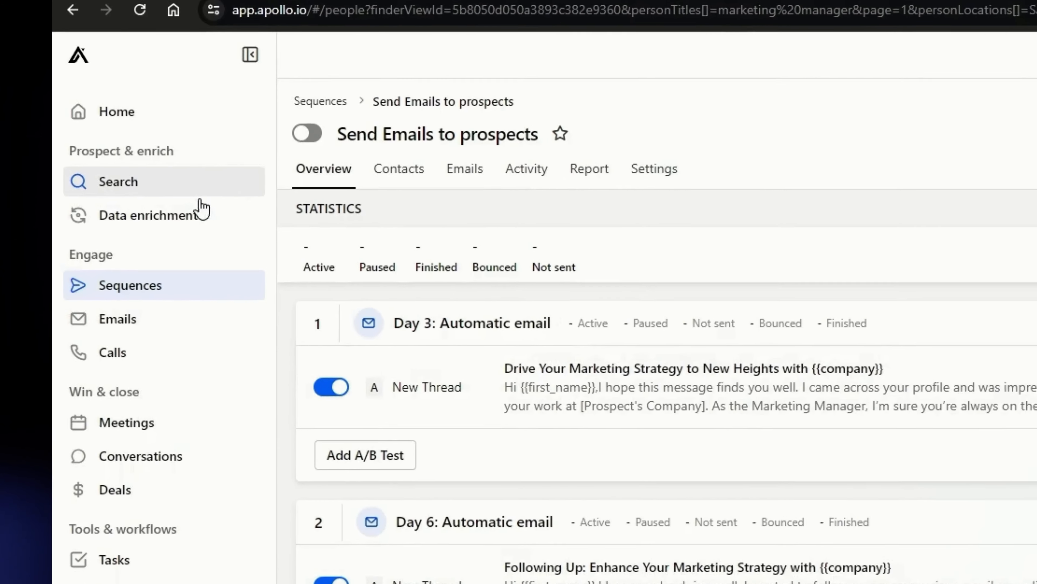
left_click(123, 184)
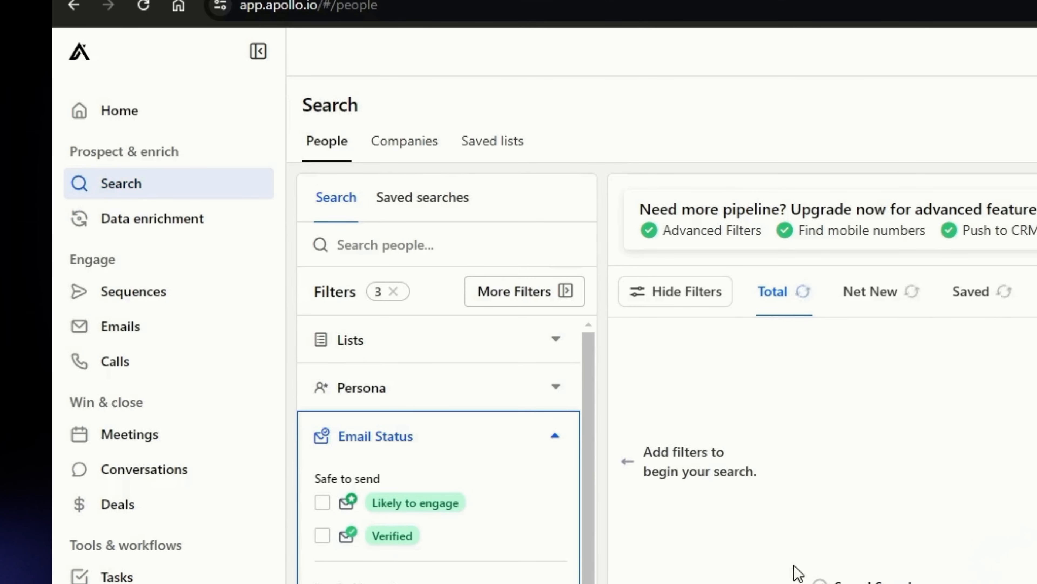
scroll(543, 565, "down", 5)
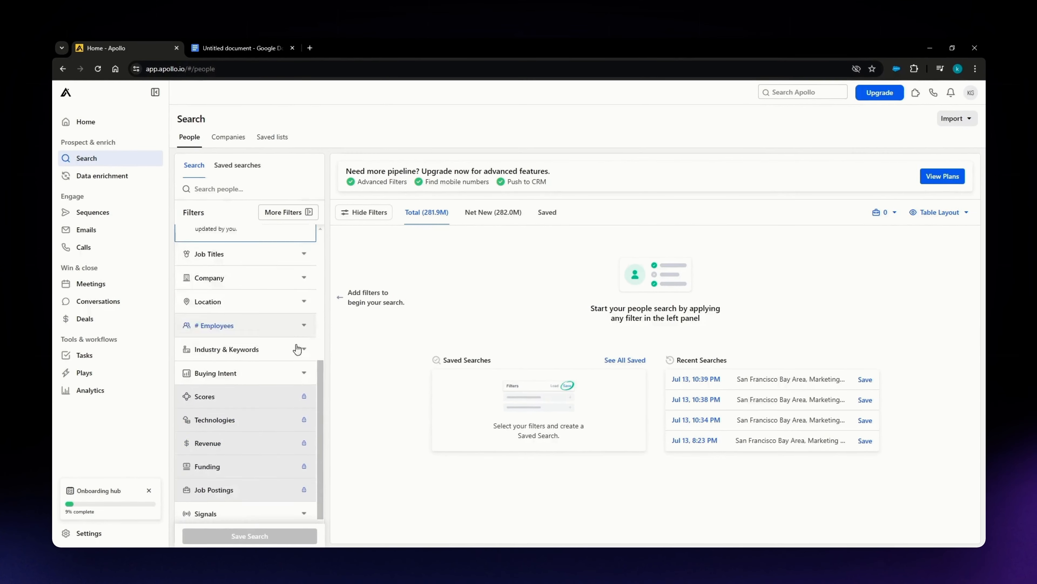
scroll(297, 348, "up", 5)
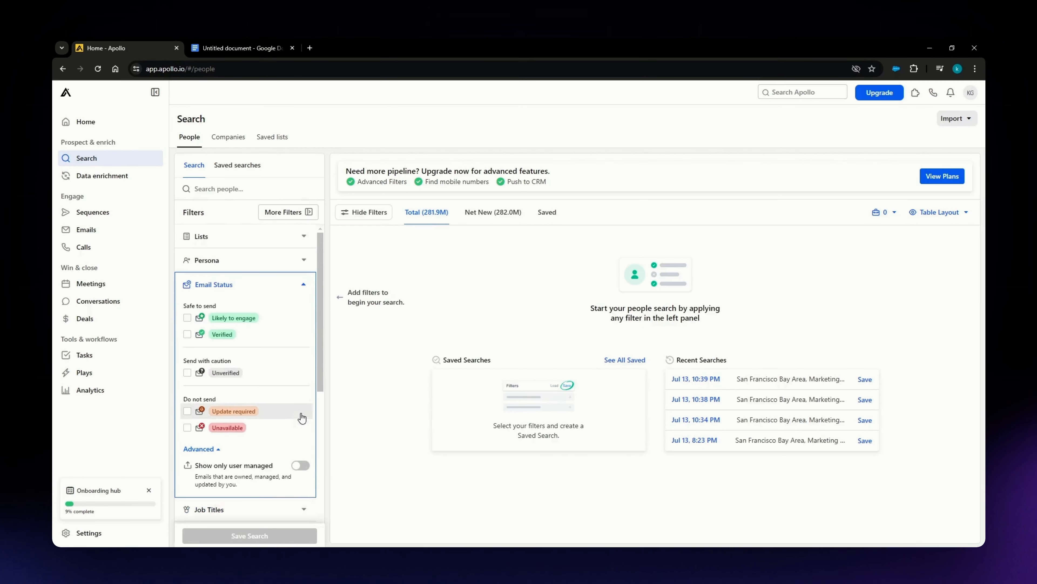
left_click(241, 260)
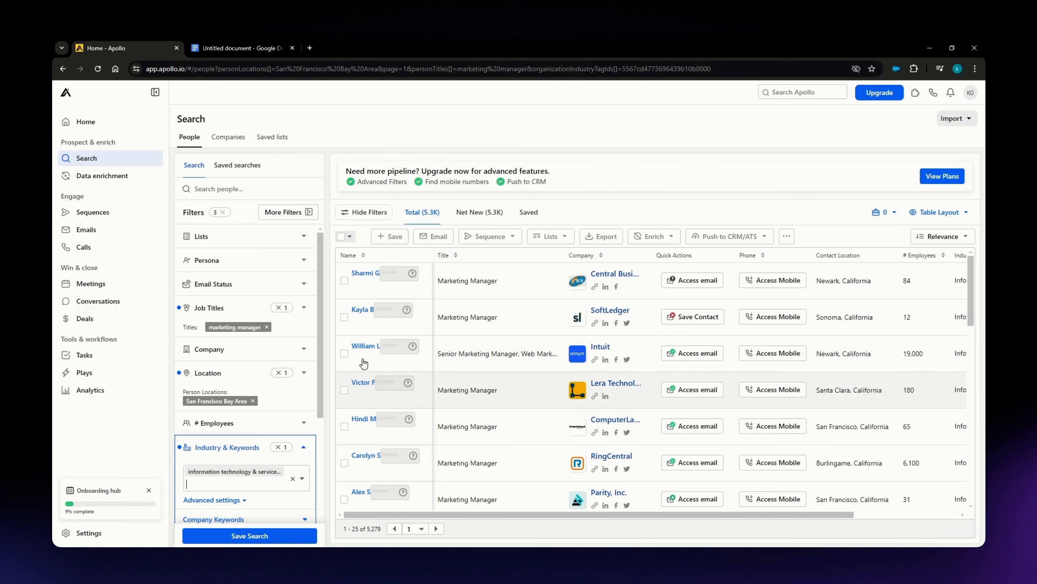
left_click(248, 285)
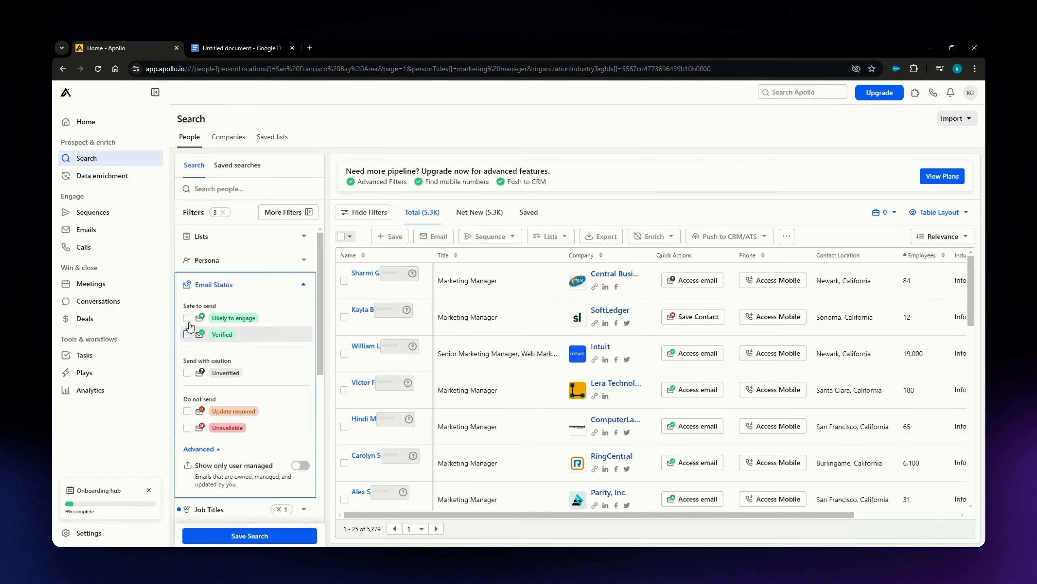
left_click(187, 335)
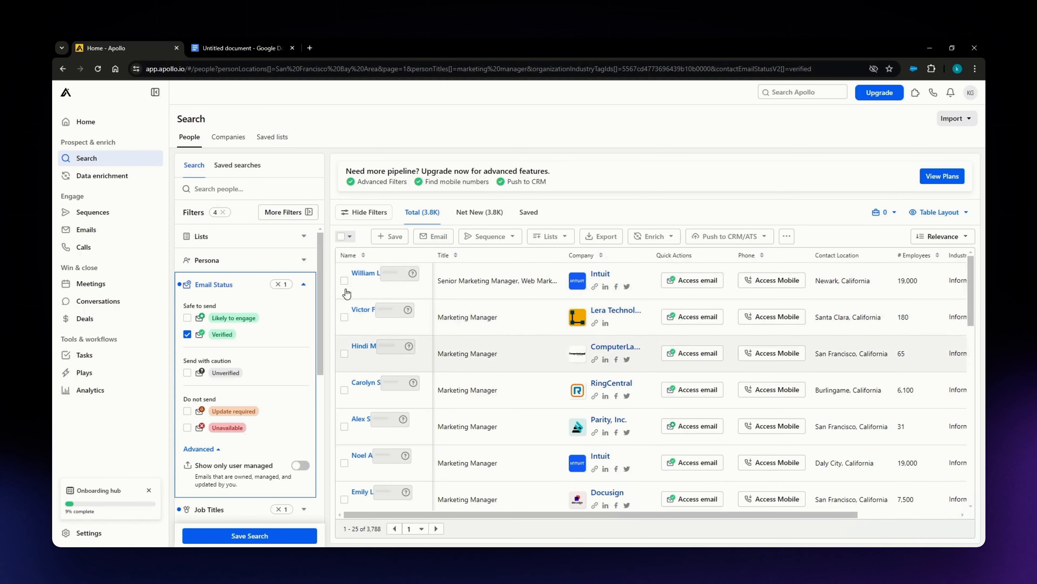
- Select the first three prospects in the results and start adding them to an existing sequence
left_click(345, 280)
left_click(345, 317)
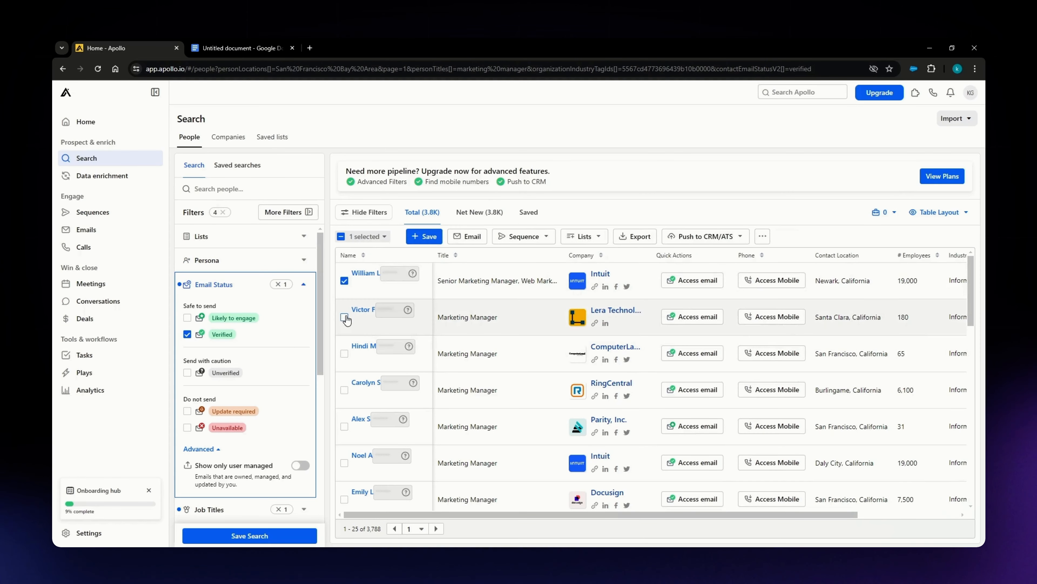
left_click(347, 357)
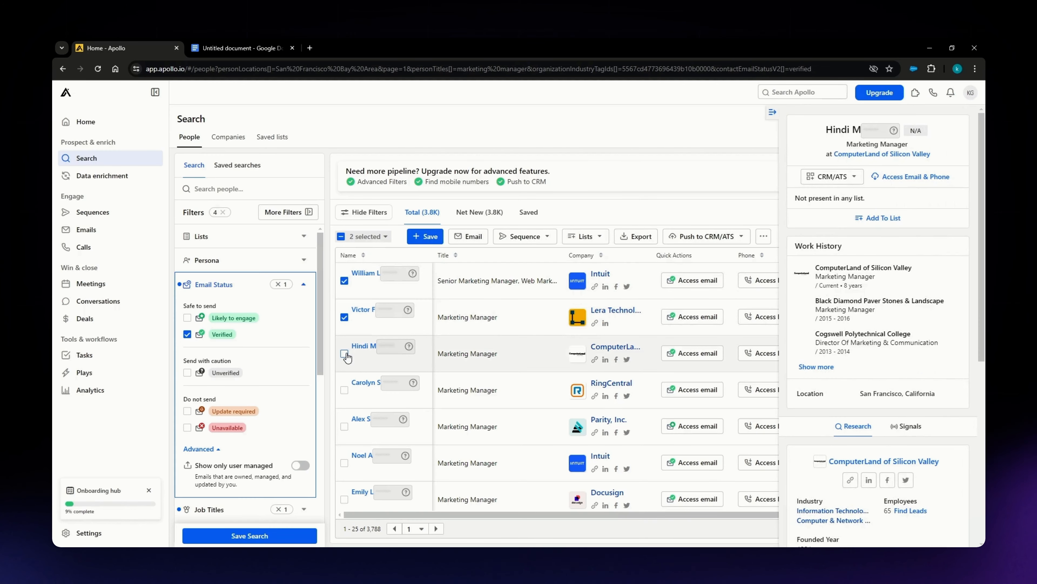
left_click(345, 353)
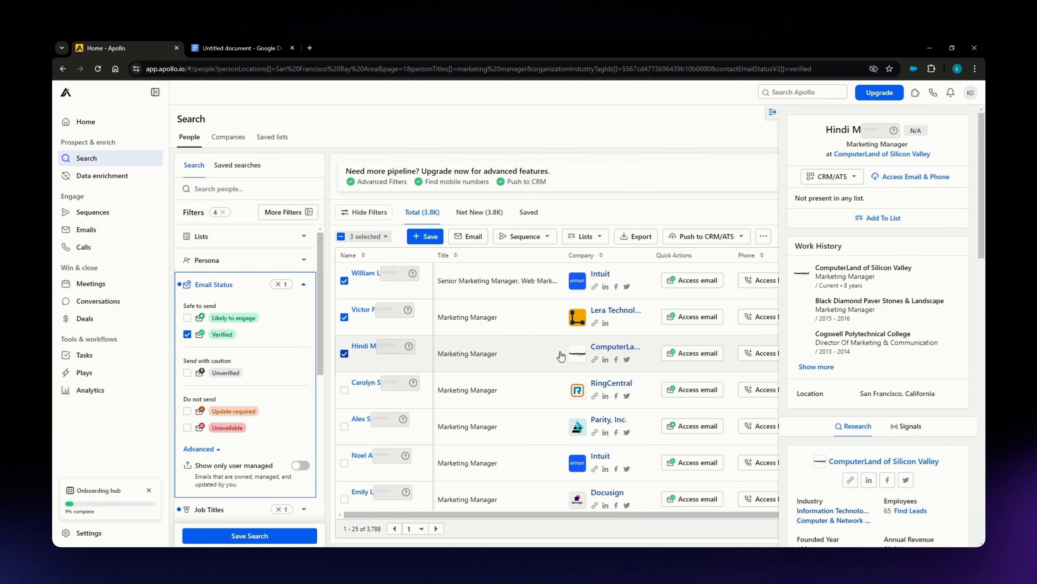
left_click(532, 240)
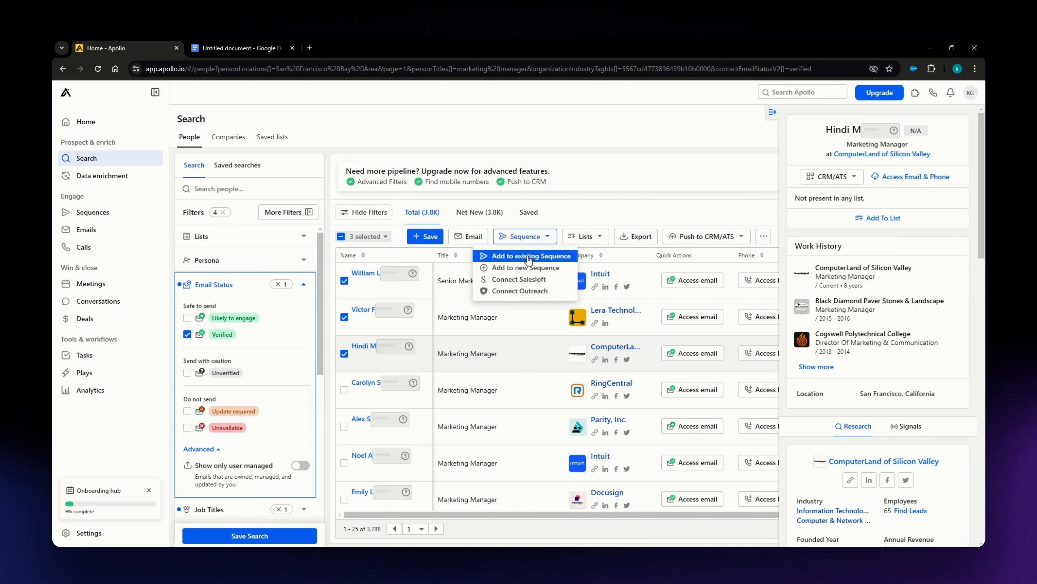
left_click(529, 256)
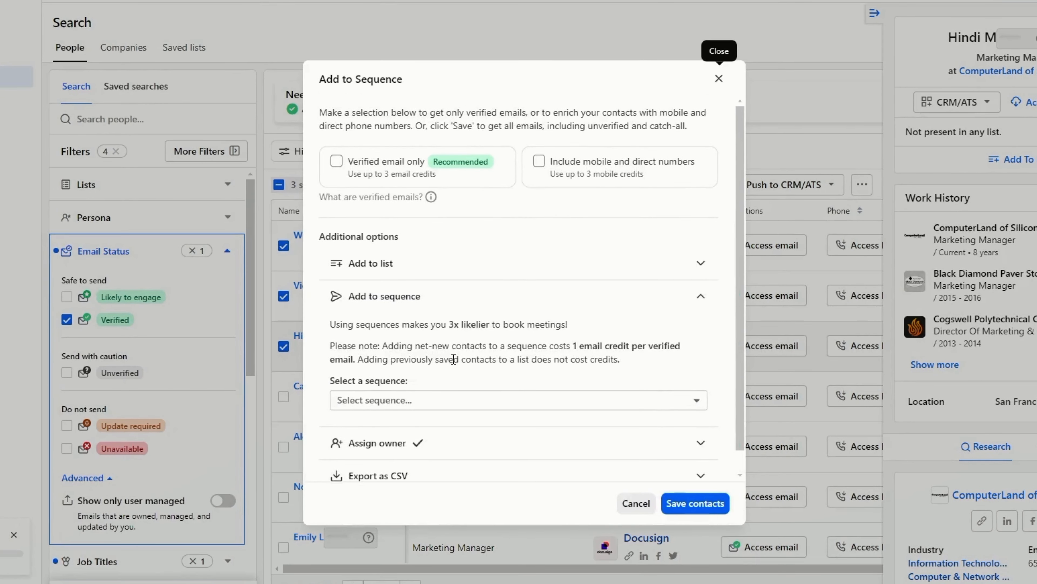
- Restrict the selected prospects to verified email only and save them as contacts
scroll(453, 359, "down", 1)
scroll(450, 341, "up", 1)
left_click(337, 163)
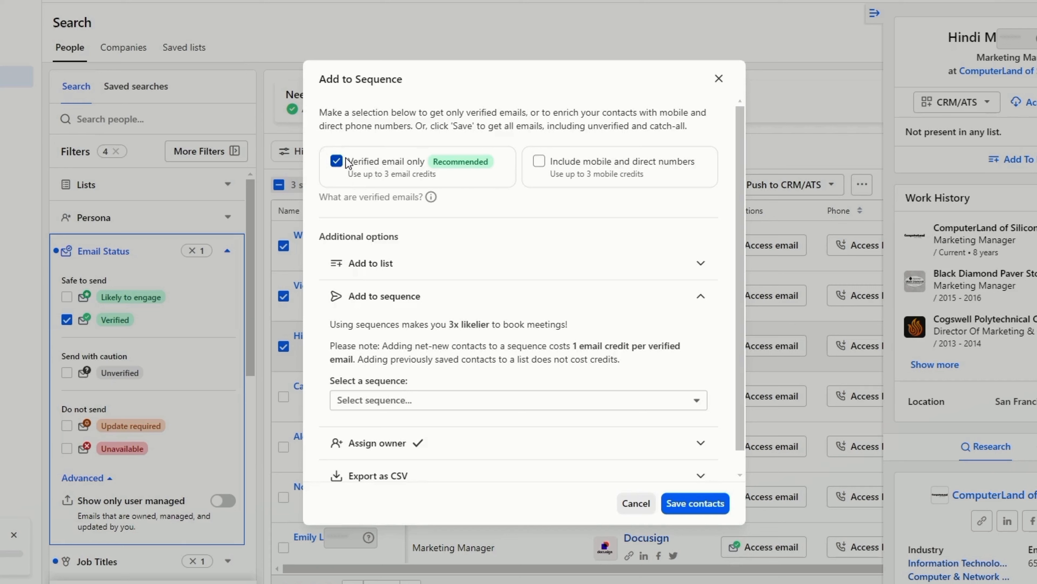
left_click(337, 161)
left_click(337, 161)
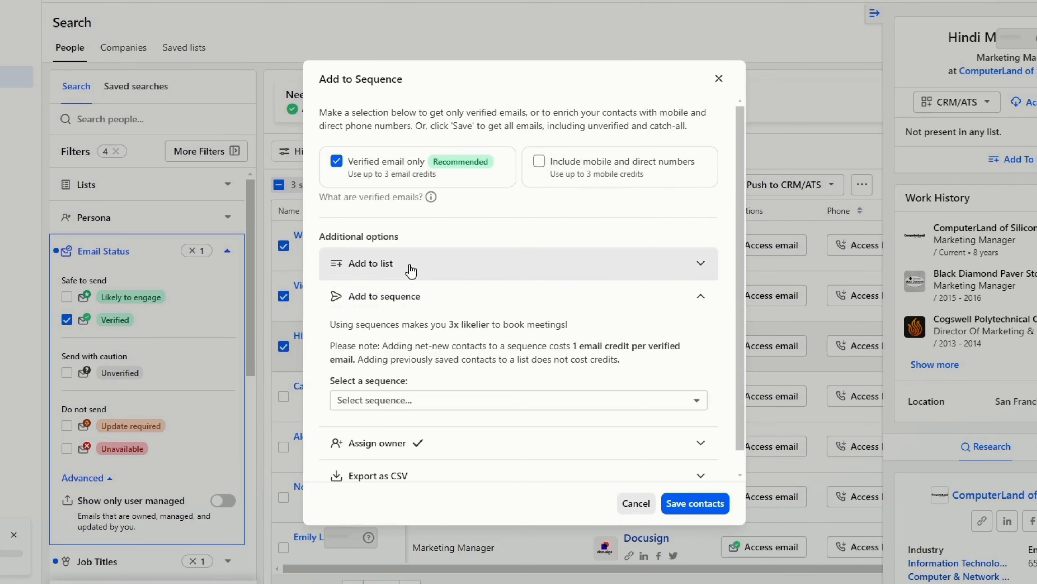
scroll(437, 286, "down", 1)
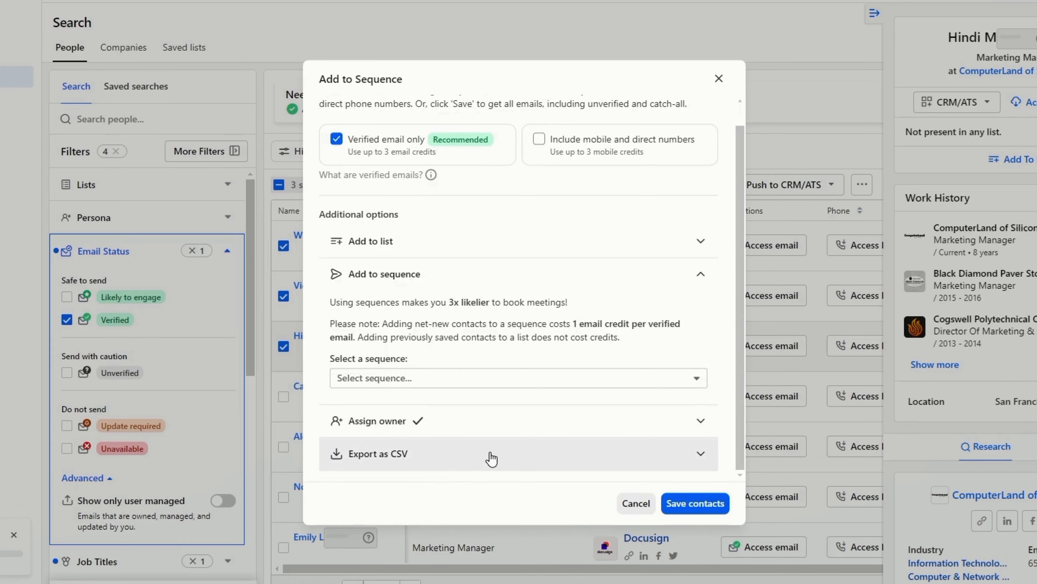
scroll(490, 456, "up", 1)
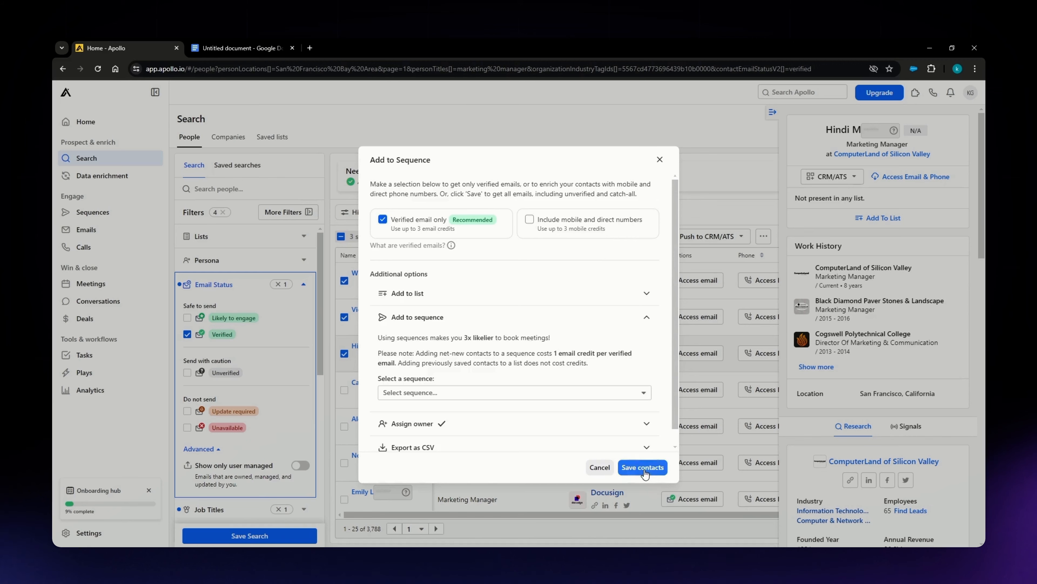
left_click(656, 468)
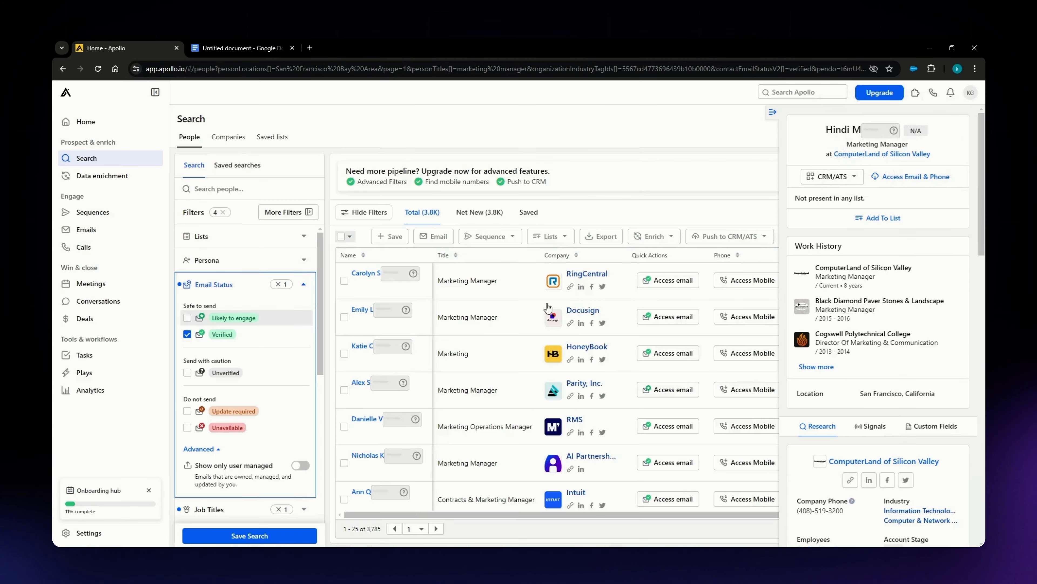
- Look through the available integrations in the settings and open the data health center dashboard for data enrichment
left_click(120, 215)
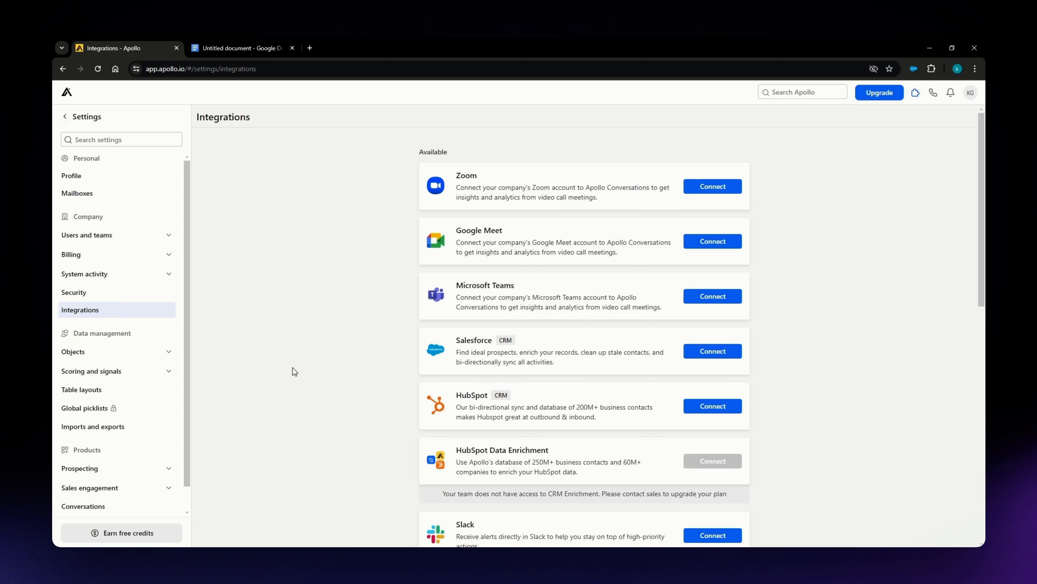
scroll(273, 364, "down", 1)
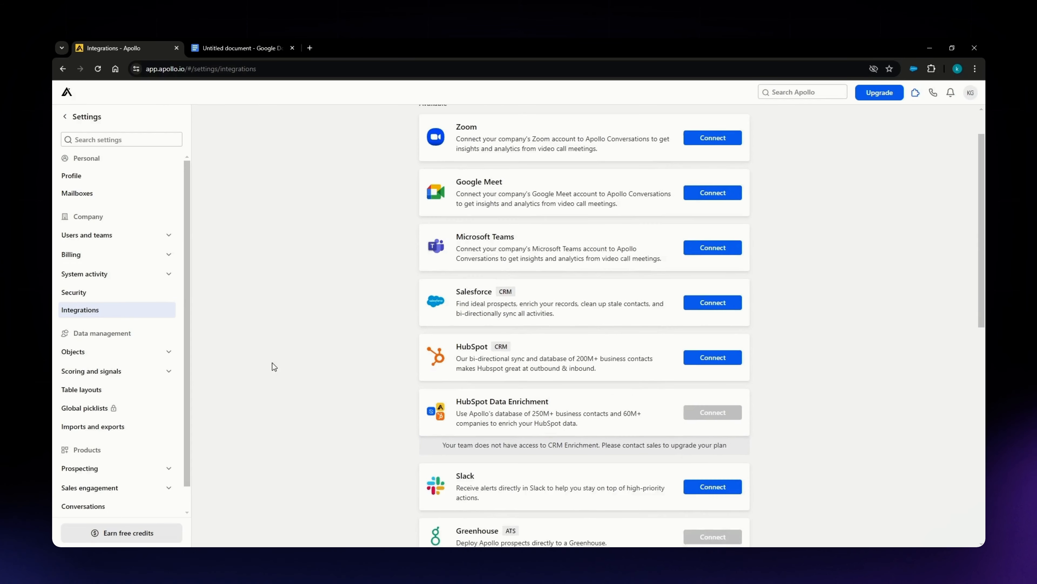
scroll(245, 398, "up", 1)
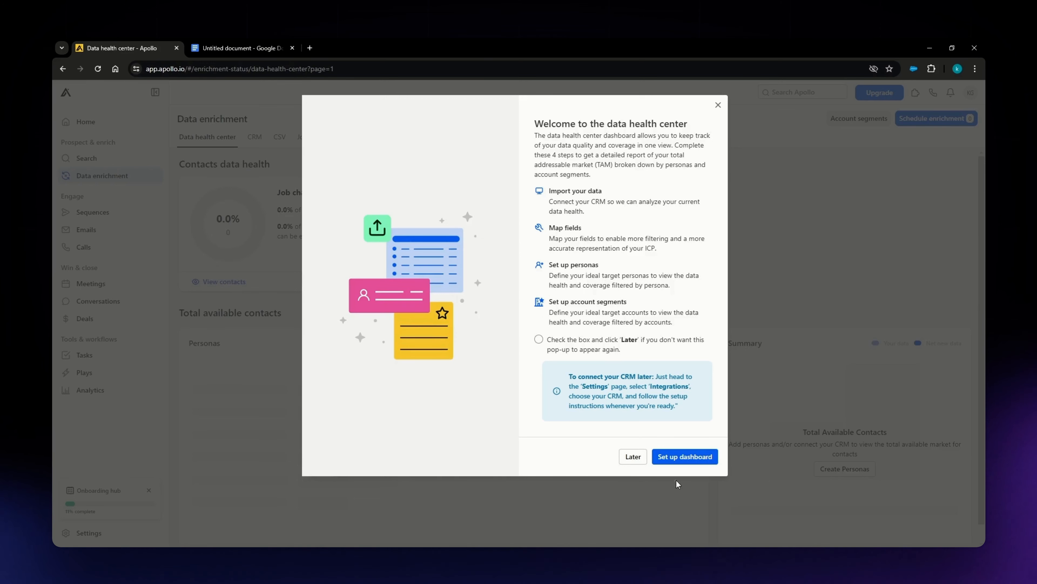
left_click(669, 461)
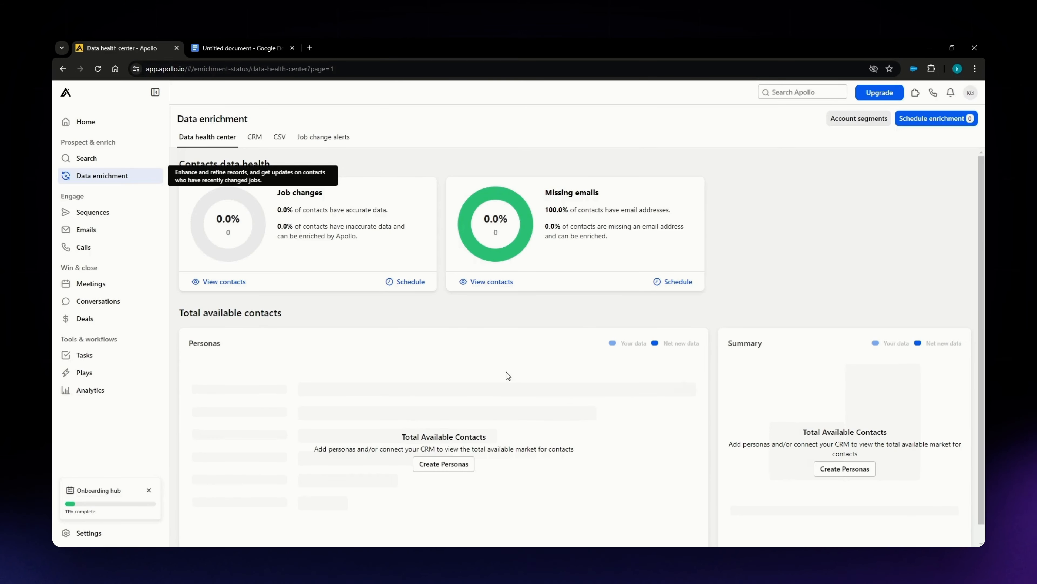